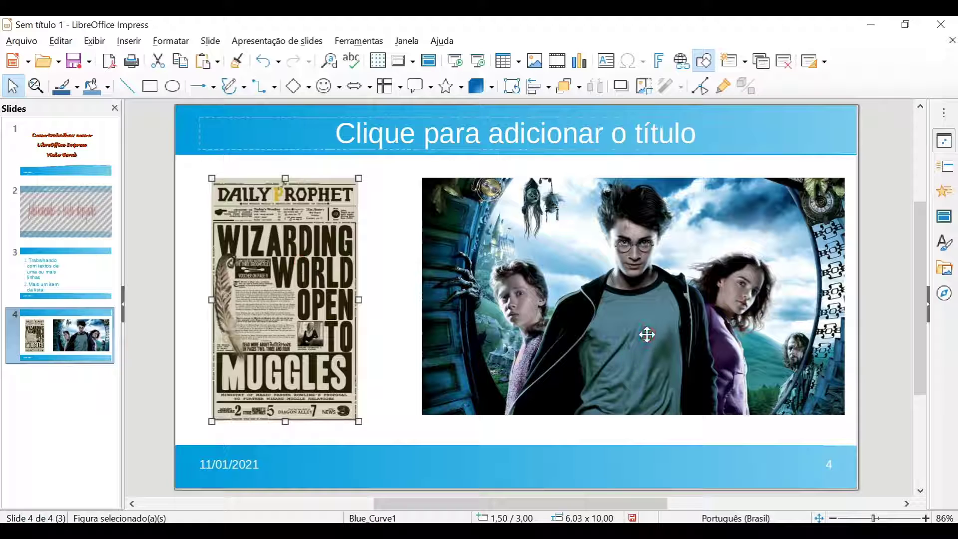
Move the movie picture slightly left to about X 9.50 cm, Y 3.00 cm, and display its image properties.
drag(647, 335, 631, 334)
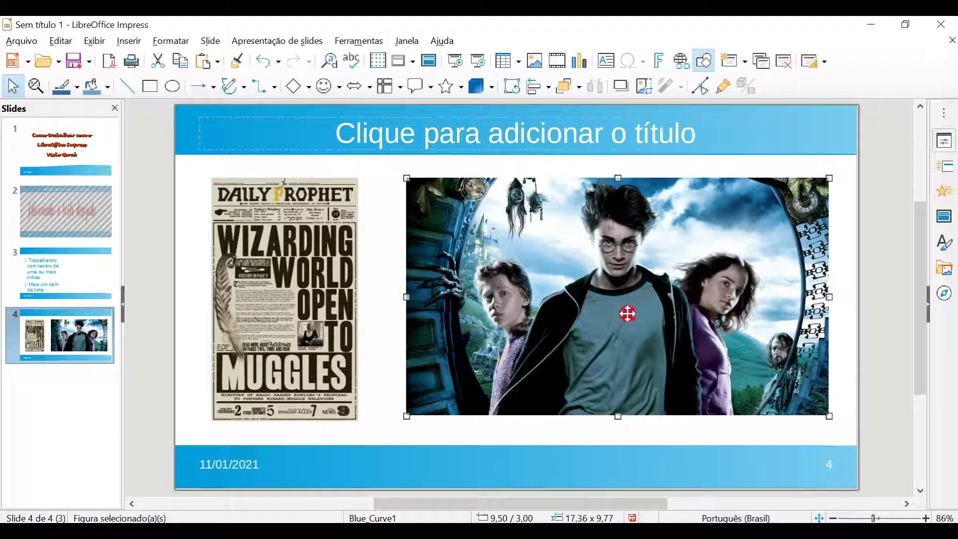
click(591, 270)
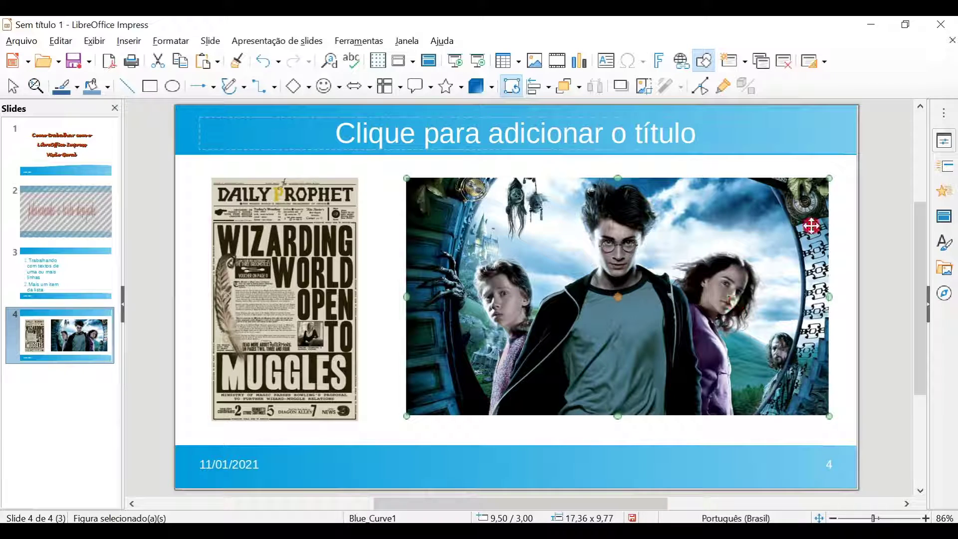
click(944, 142)
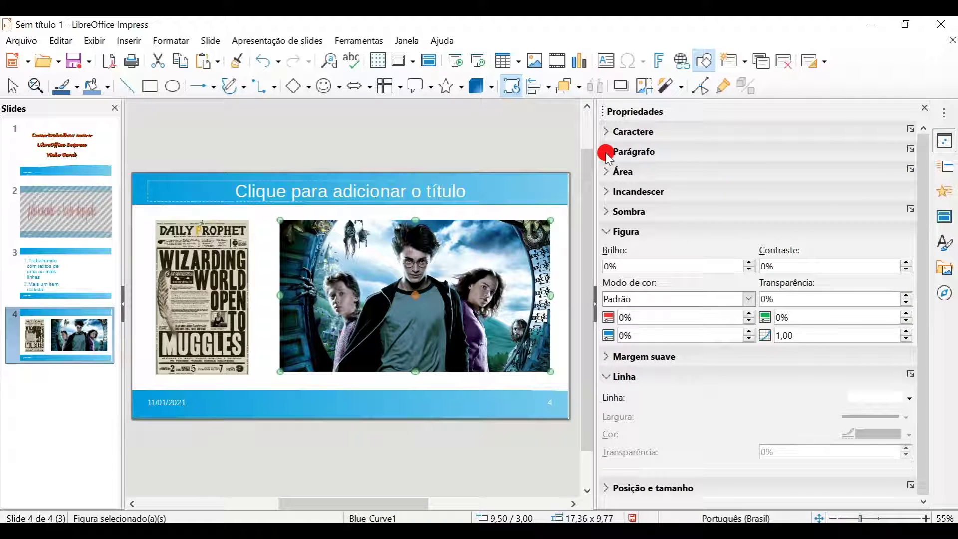
click(608, 172)
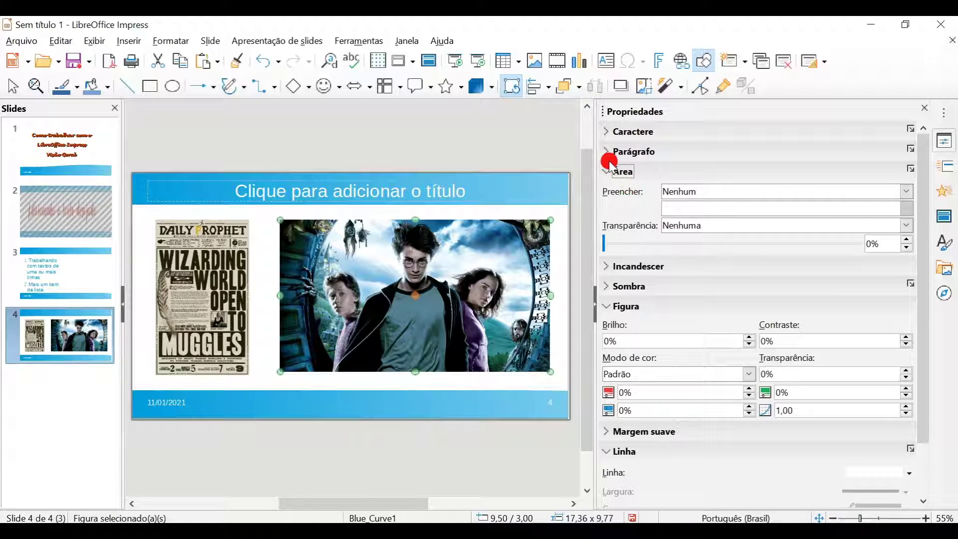
click(606, 170)
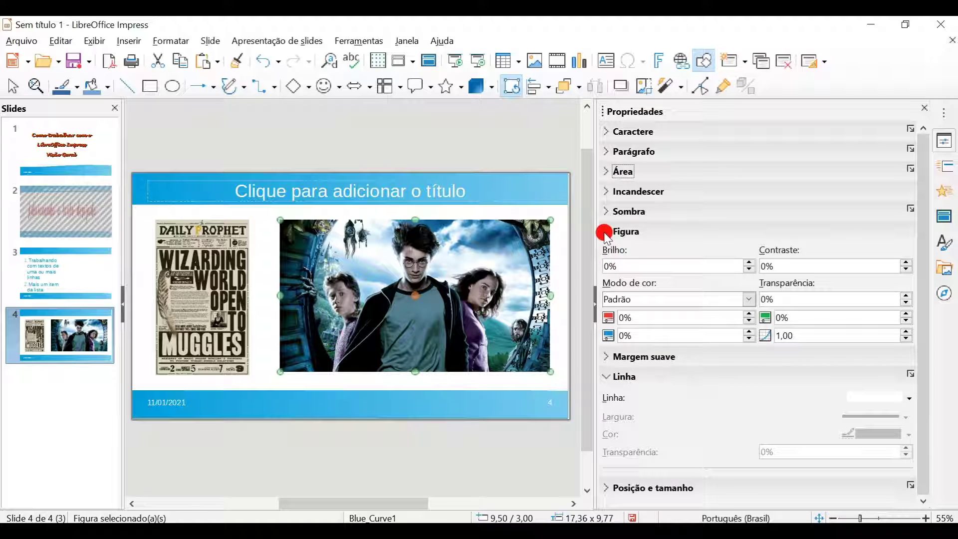
Increase the movie picture's brightness to 46%.
click(750, 263)
click(749, 263)
click(749, 263)
click(750, 263)
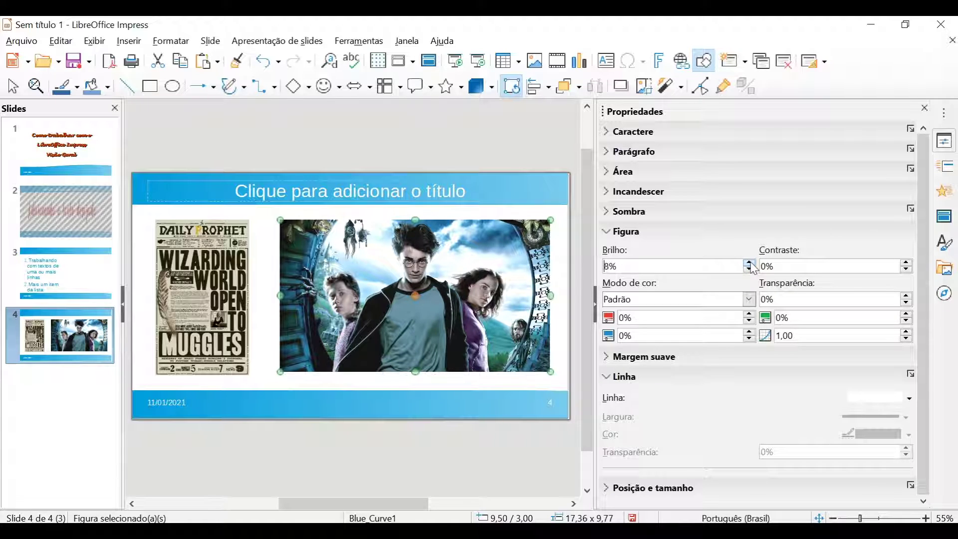
click(749, 263)
click(750, 263)
click(749, 263)
click(749, 263)
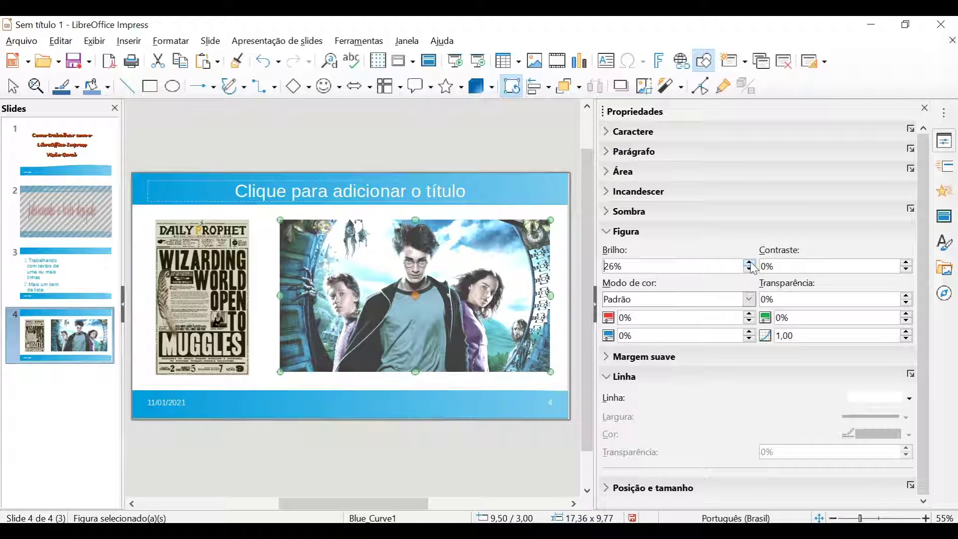
click(749, 263)
click(749, 263)
click(749, 263)
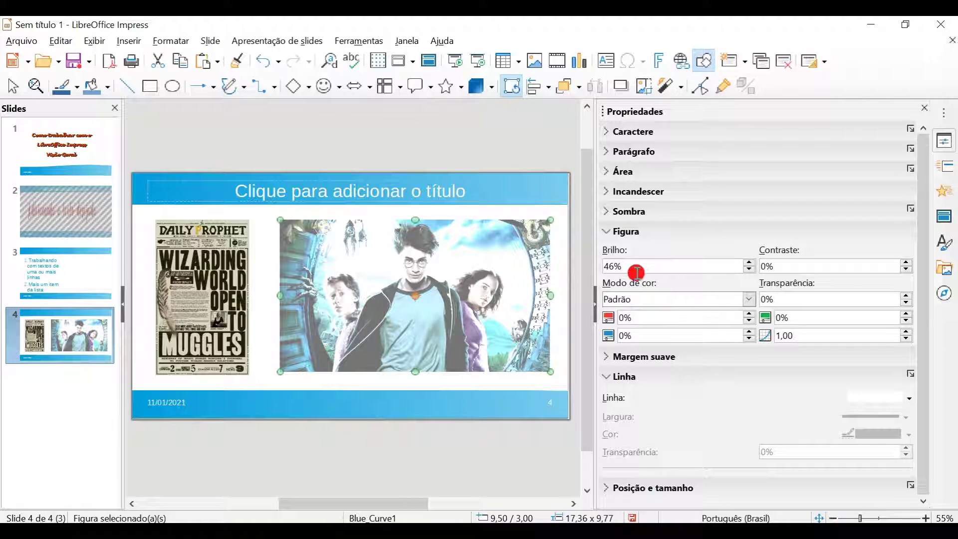
Reset the movie picture's brightness to 0%.
triple_click(691, 263)
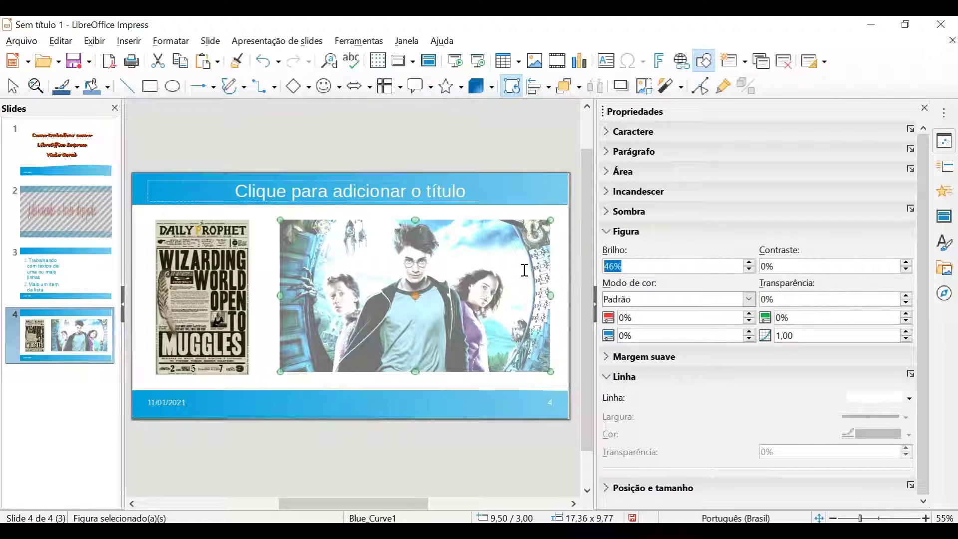
text(0)
key(Tab)
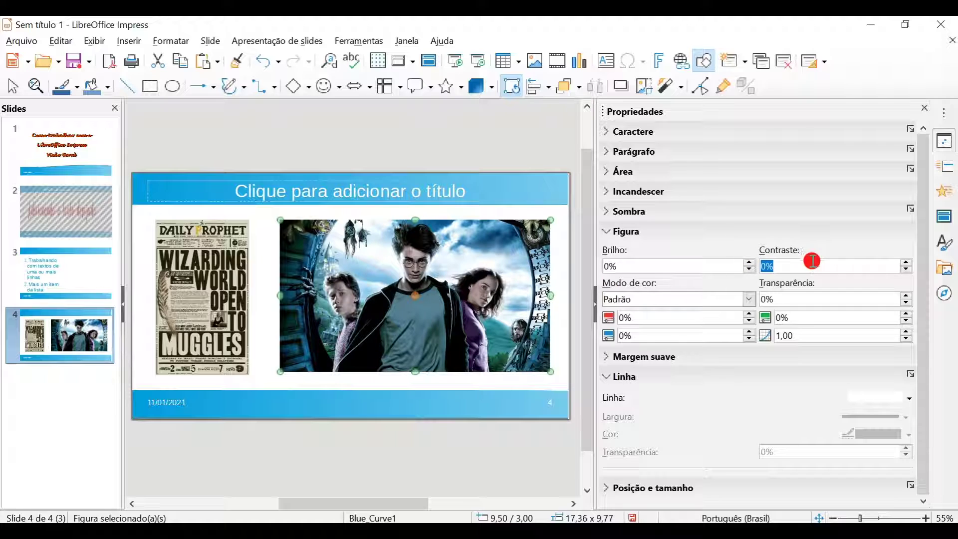
Increase the movie picture's contrast to 95%.
click(906, 263)
click(906, 263)
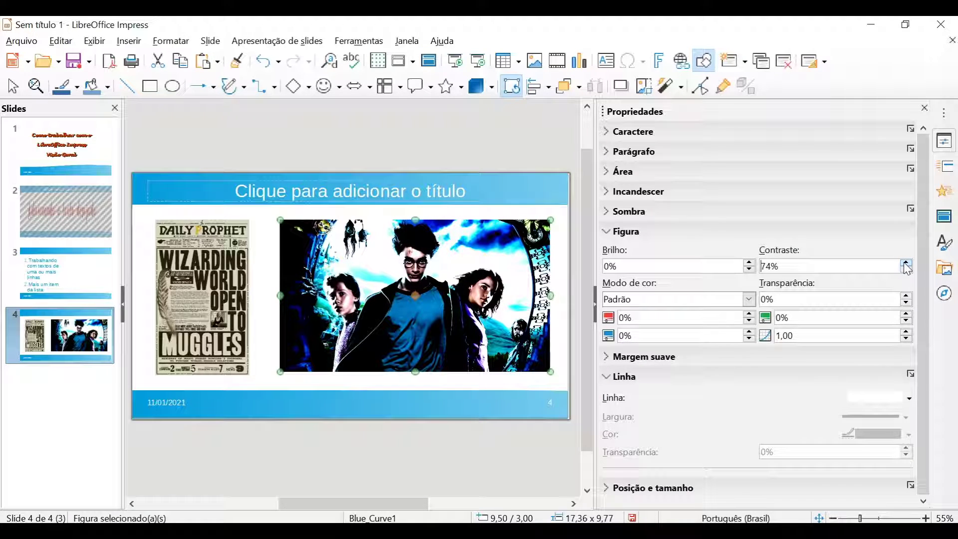
click(906, 263)
click(906, 263)
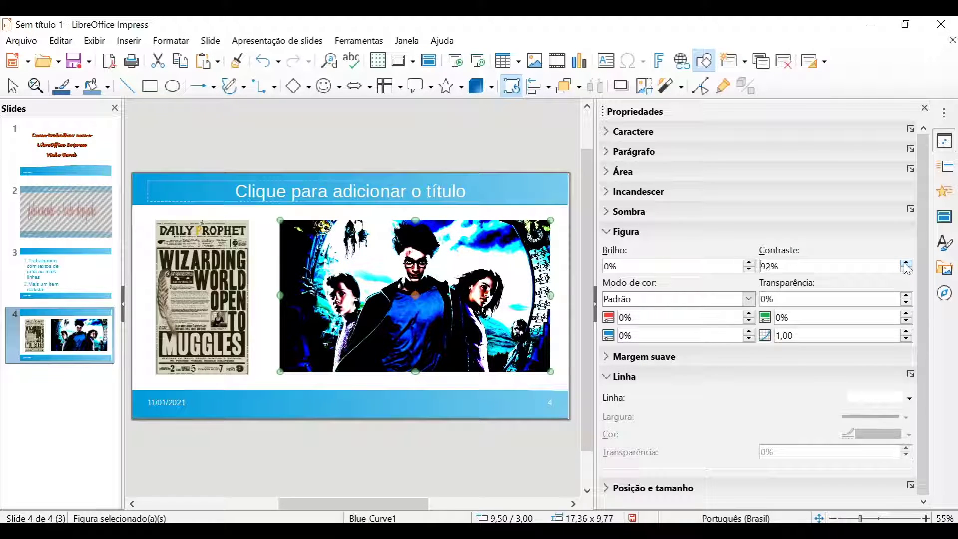
click(905, 263)
click(906, 263)
click(906, 263)
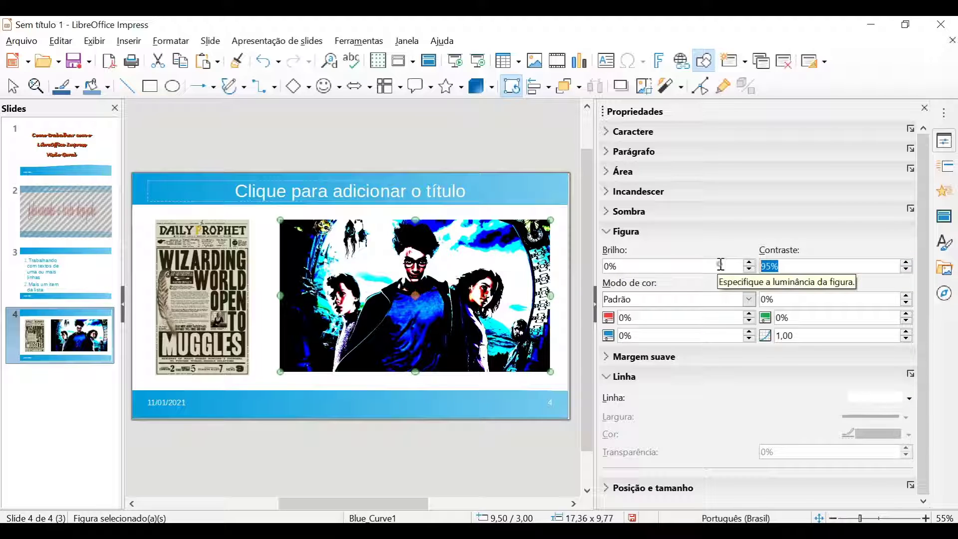
Reset the movie picture's contrast to 0%.
text(0)
click(719, 261)
key(Tab)
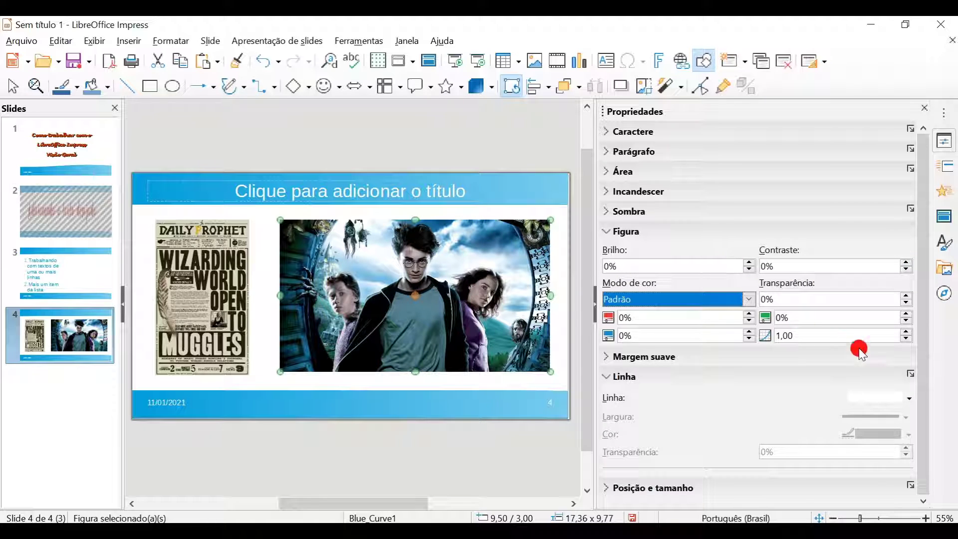
Set the movie picture's transparency to 70% and shift it to about X 9.64 cm, Y 3.23 cm.
click(905, 296)
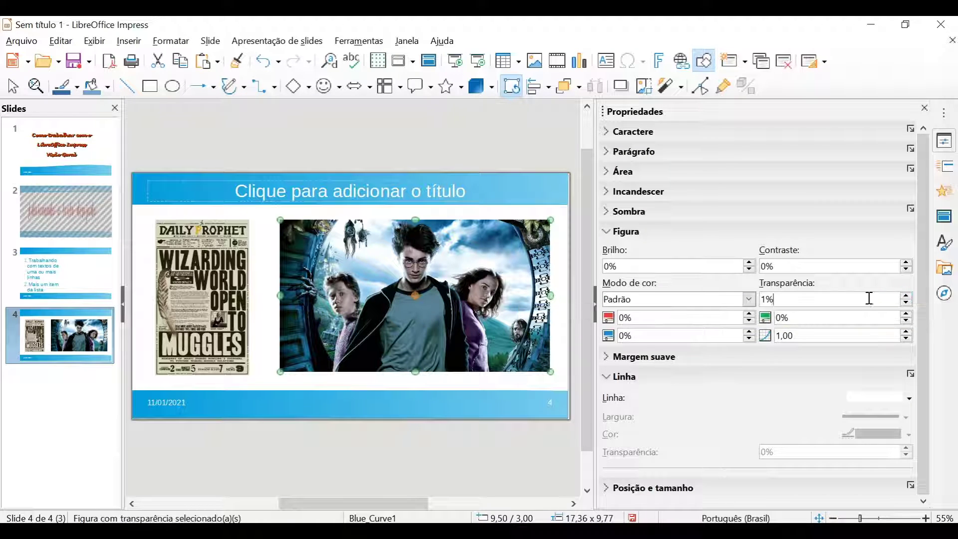
text(70)
key(Tab)
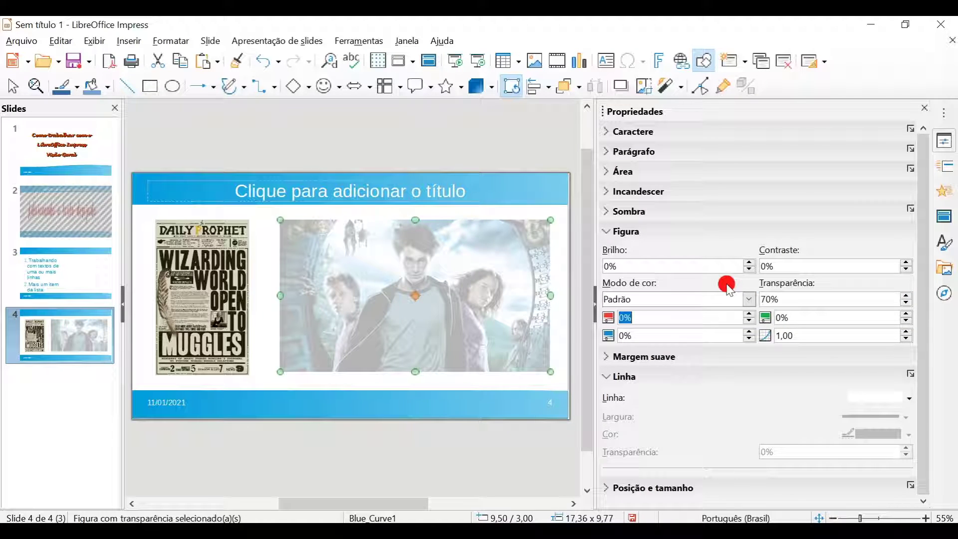
mouse_move(439, 293)
mouse_down()
mouse_move(356, 292)
mouse_move(427, 267)
mouse_move(441, 245)
mouse_move(445, 296)
mouse_up()
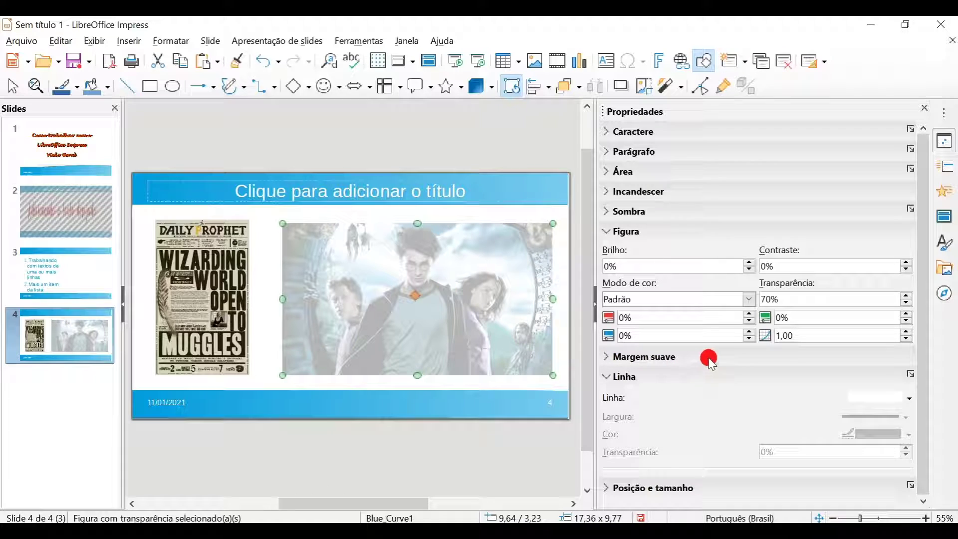
Check the available colour modes for the movie picture and raise its red level to 6%.
click(748, 300)
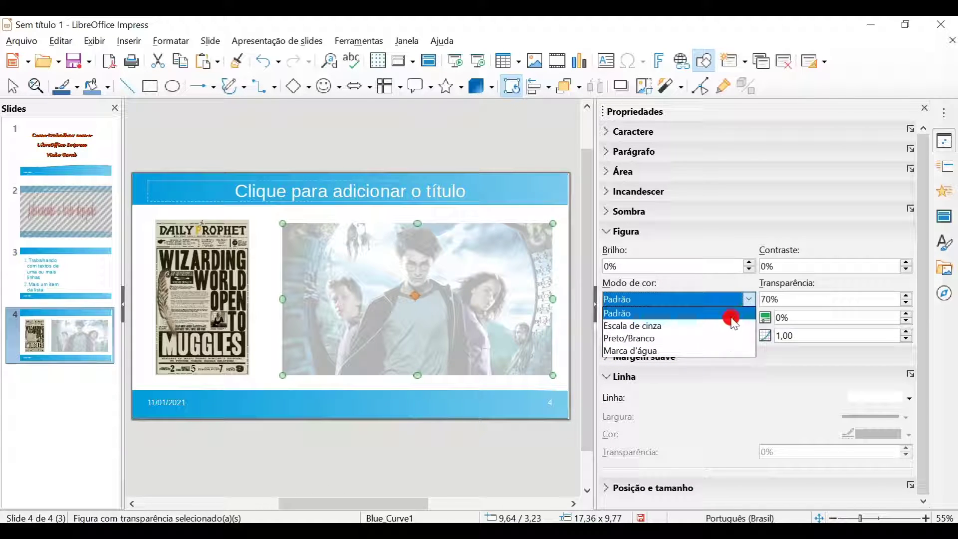
click(746, 303)
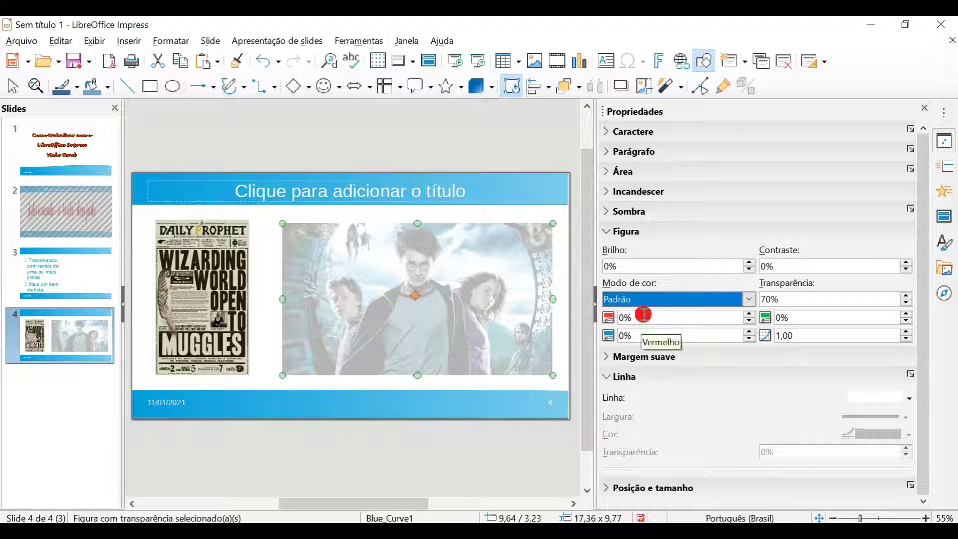
click(748, 314)
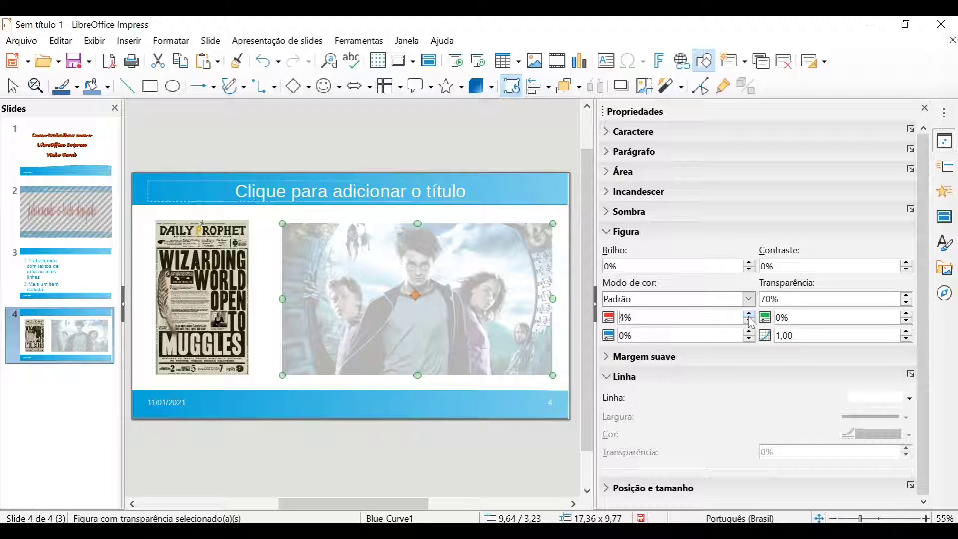
click(626, 338)
Show the movie picture's position and size settings and turn on keeping its proportions.
click(608, 377)
click(602, 390)
click(606, 399)
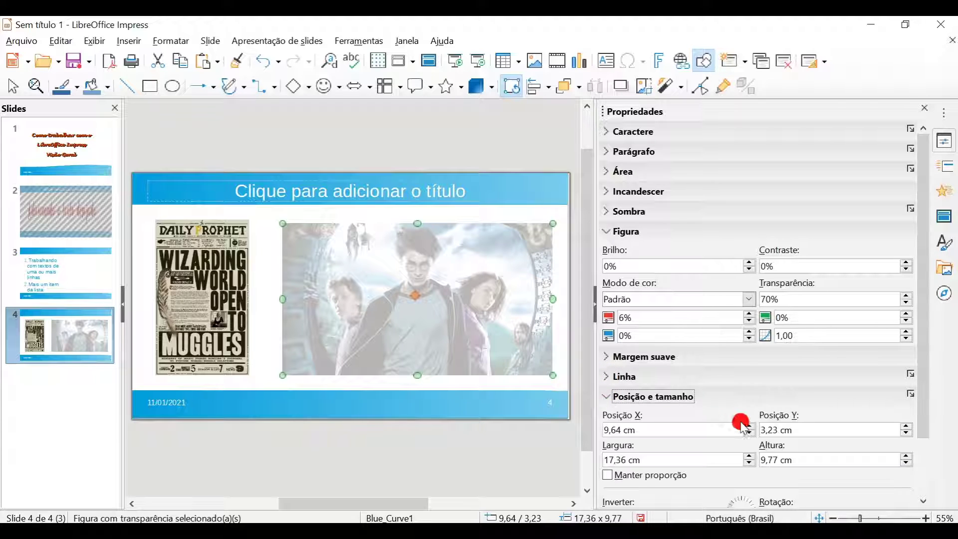
scroll(737, 421, down, 2)
scroll(681, 326, down, 1)
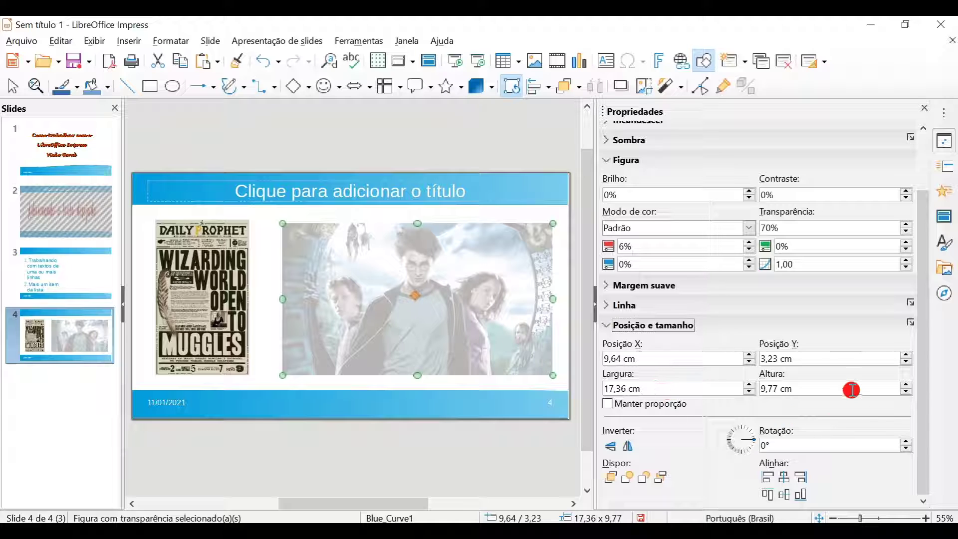
click(607, 403)
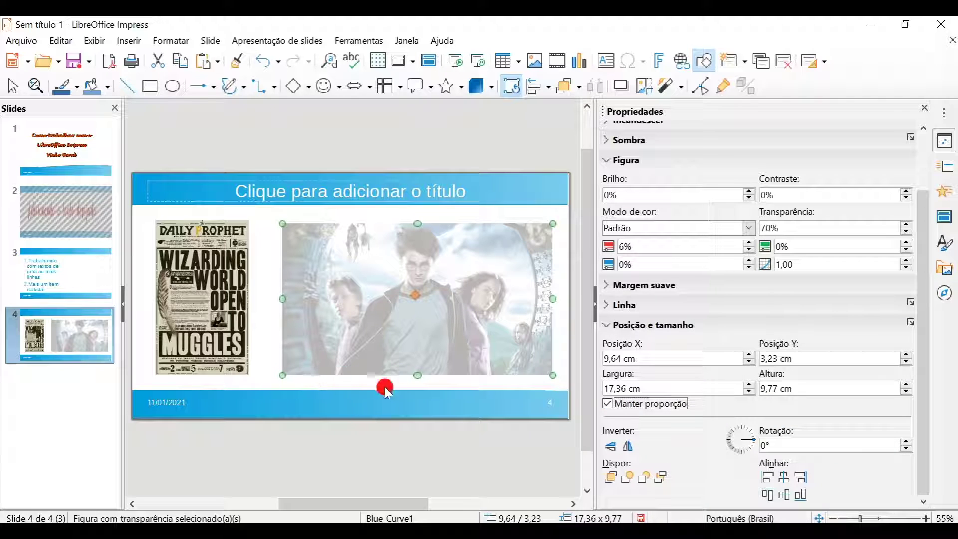
Rotate the movie picture about 3°, resize it to about 18.82 × 11.38 cm, and close its properties.
drag(418, 375, 418, 404)
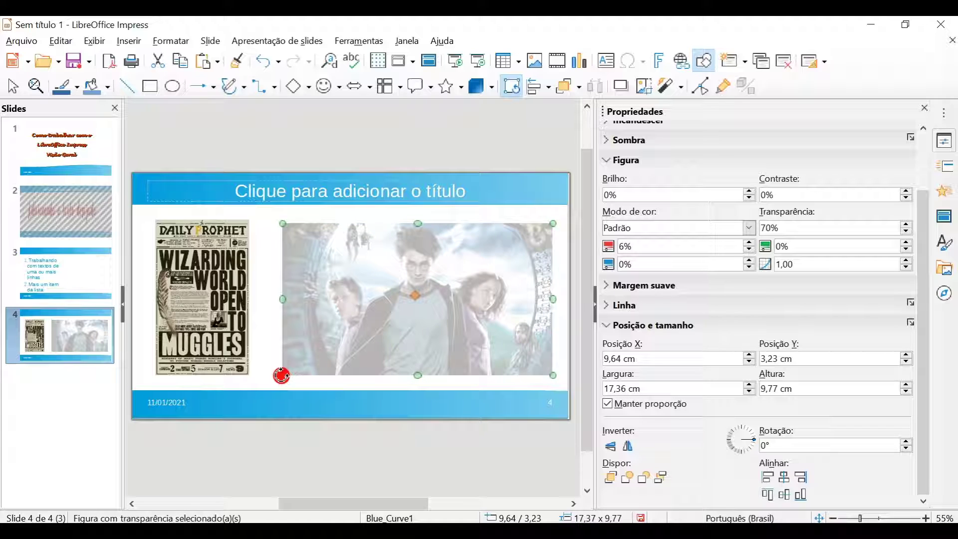
drag(283, 375, 193, 403)
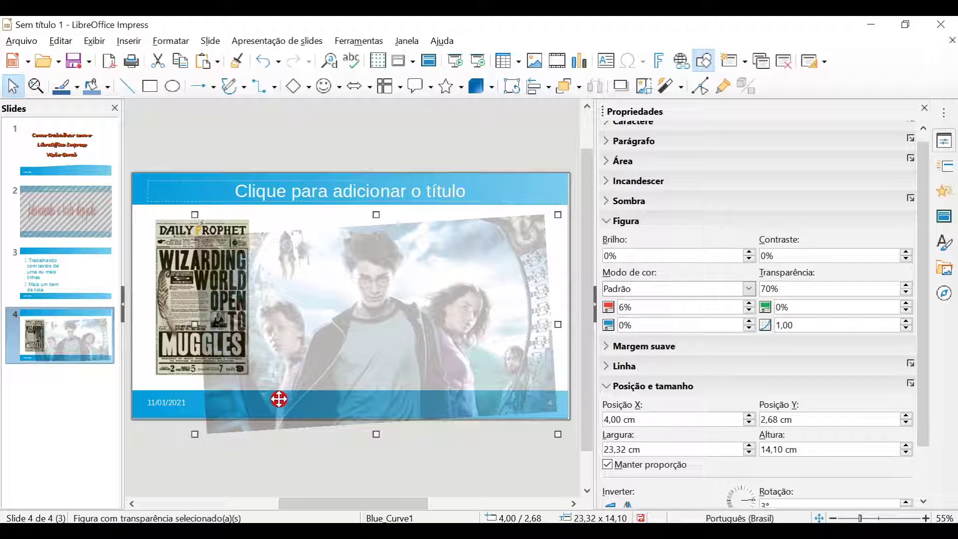
drag(191, 439, 268, 379)
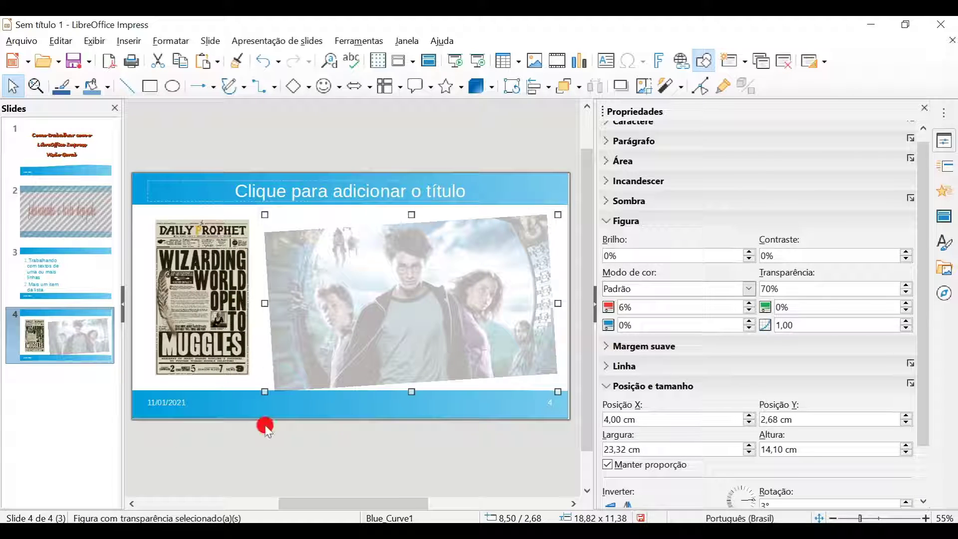
click(924, 108)
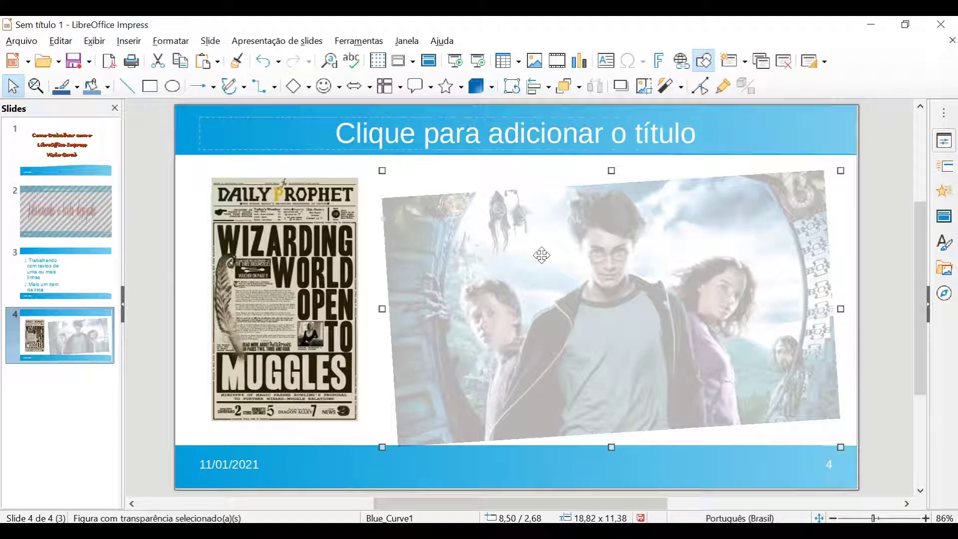
Crop the left part of the tilted movie picture, leaving it about 13.33 × 11.01 cm.
right_click(542, 255)
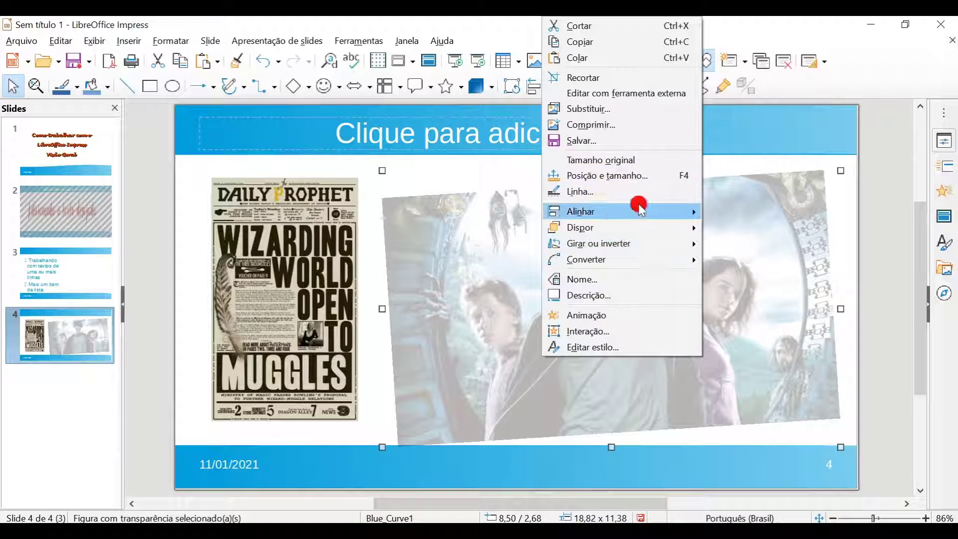
click(609, 77)
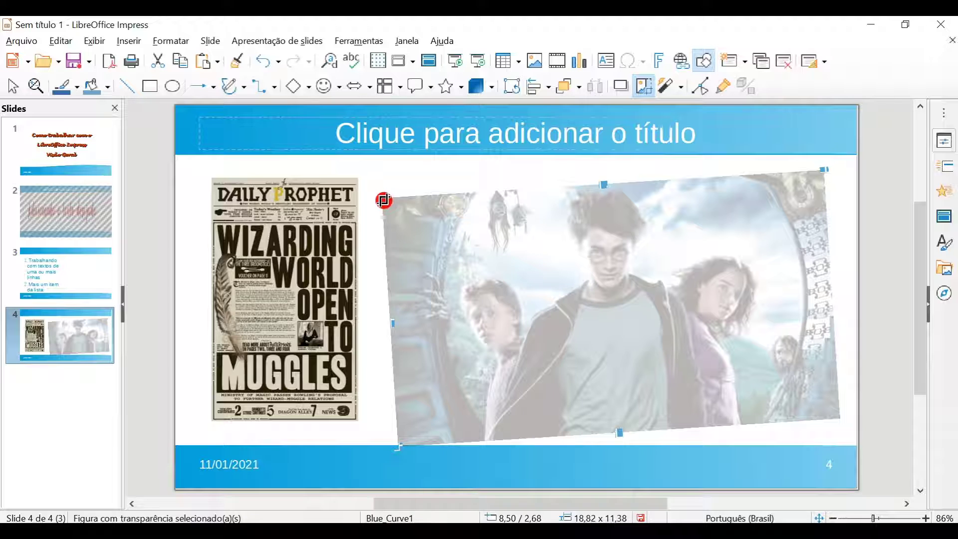
drag(383, 200, 516, 191)
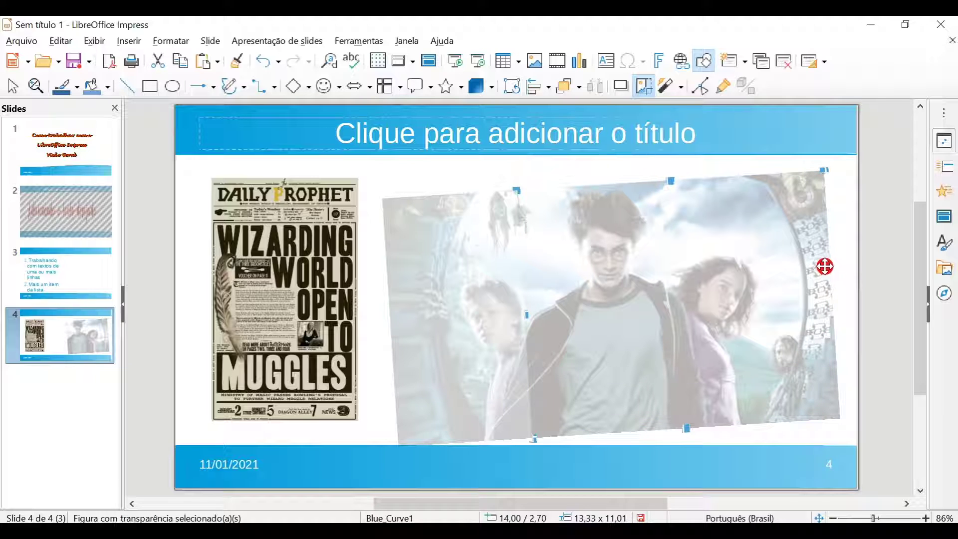
click(520, 462)
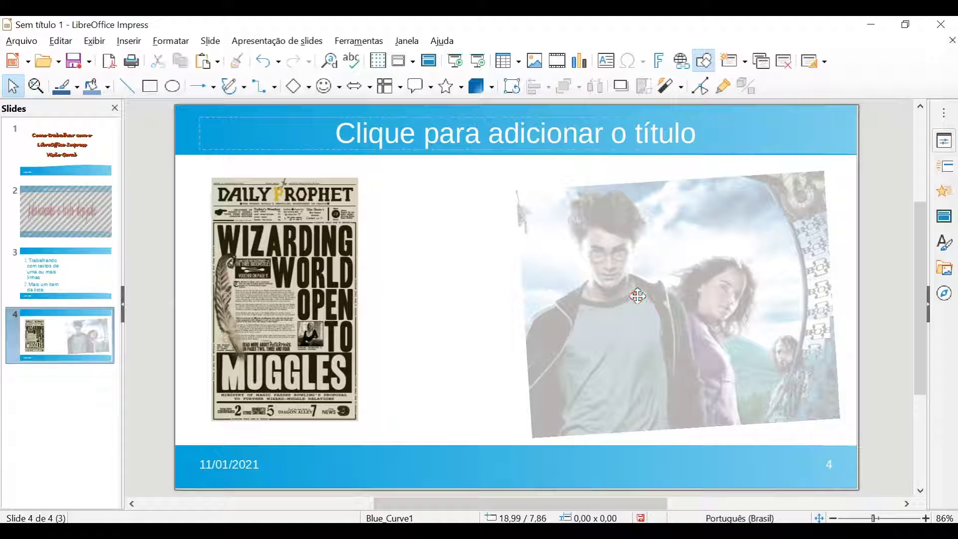
Replace the tilted movie picture with the Harry-Potter1 image from the aula-album folder.
click(634, 295)
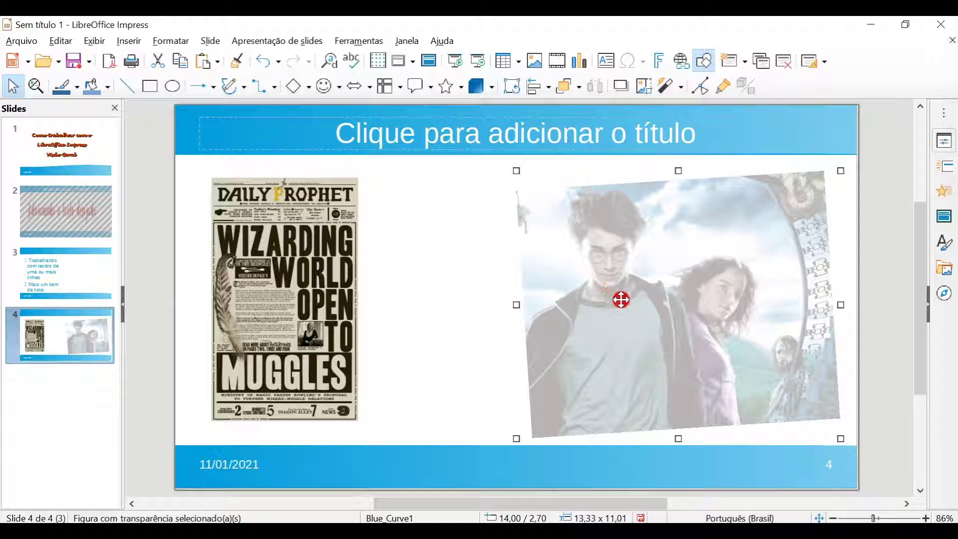
right_click(595, 244)
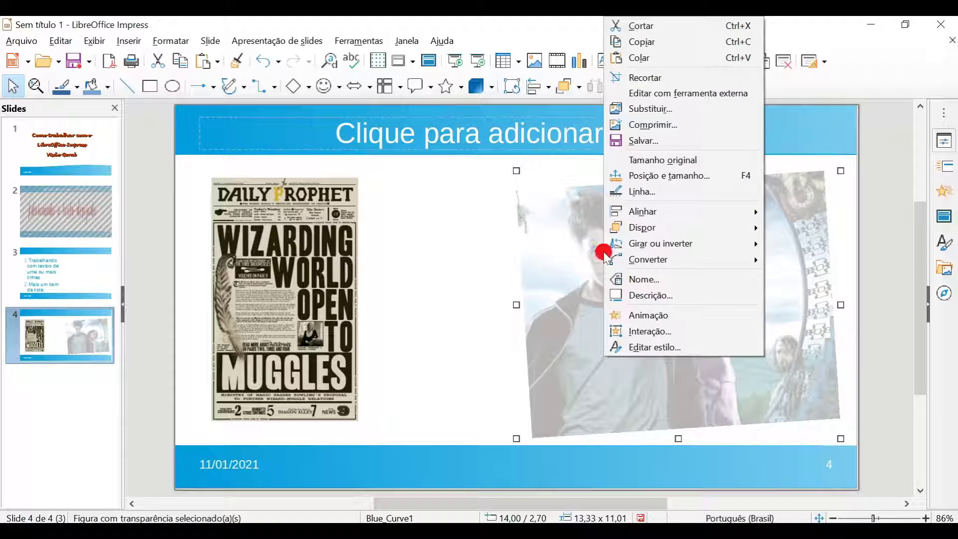
click(653, 110)
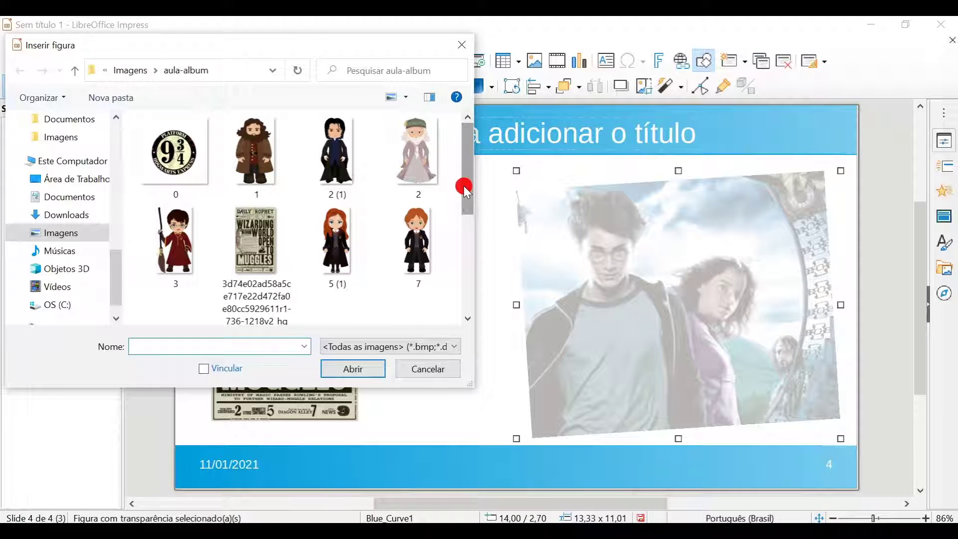
scroll(464, 190, down, 5)
click(168, 260)
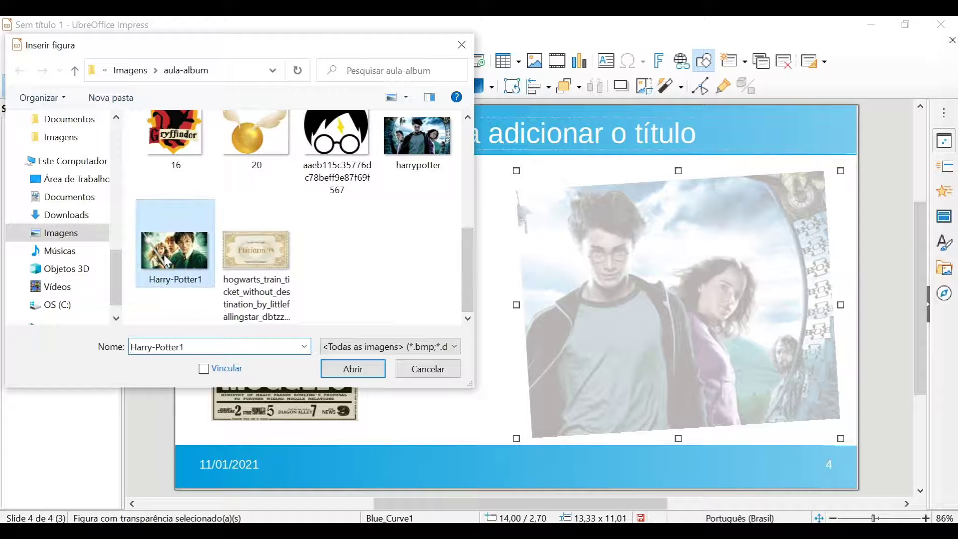
double_click(166, 260)
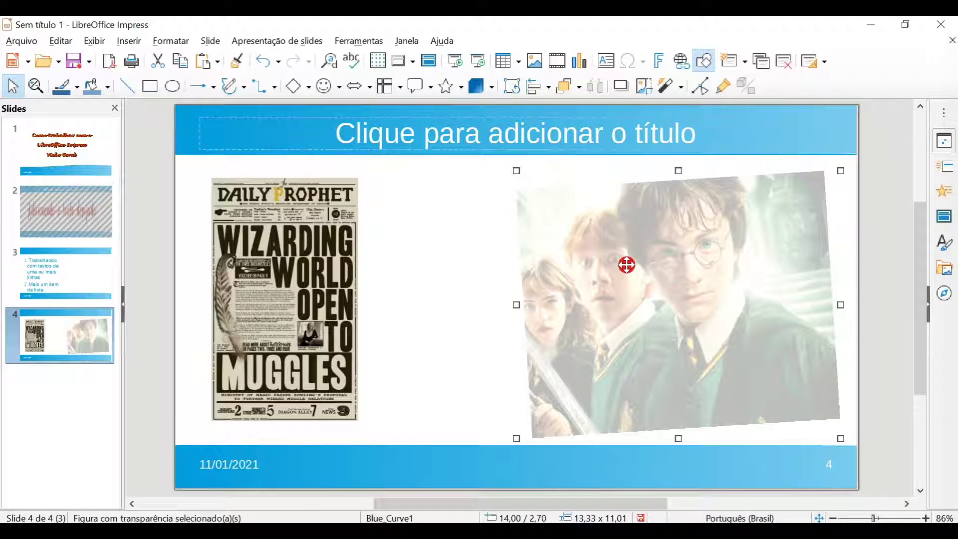
Examine the compression settings of the replaced picture and leave them without applying anything.
right_click(626, 264)
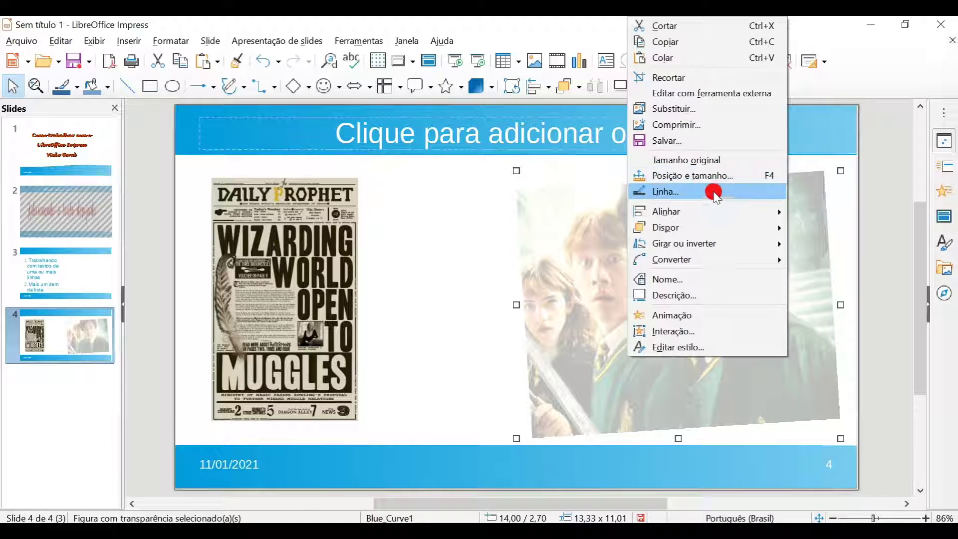
click(690, 127)
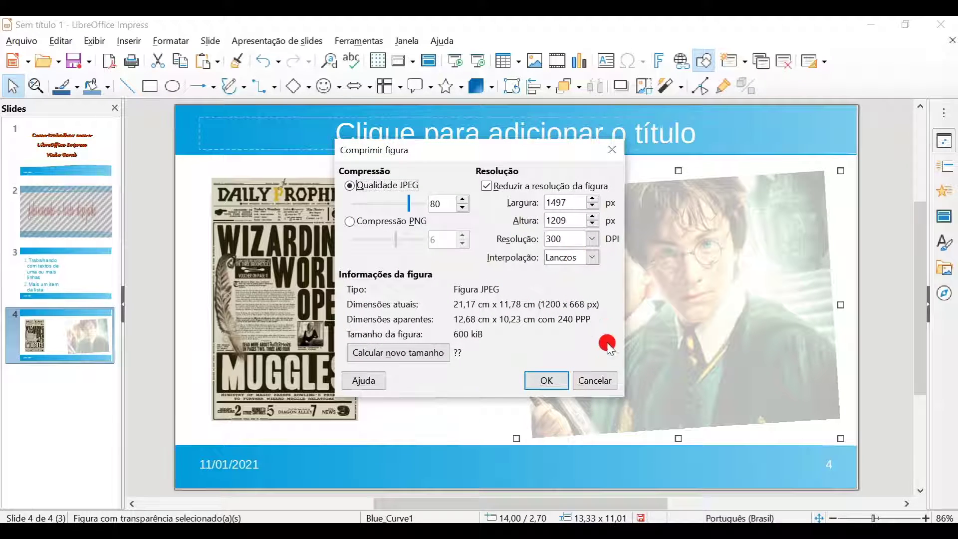
click(596, 380)
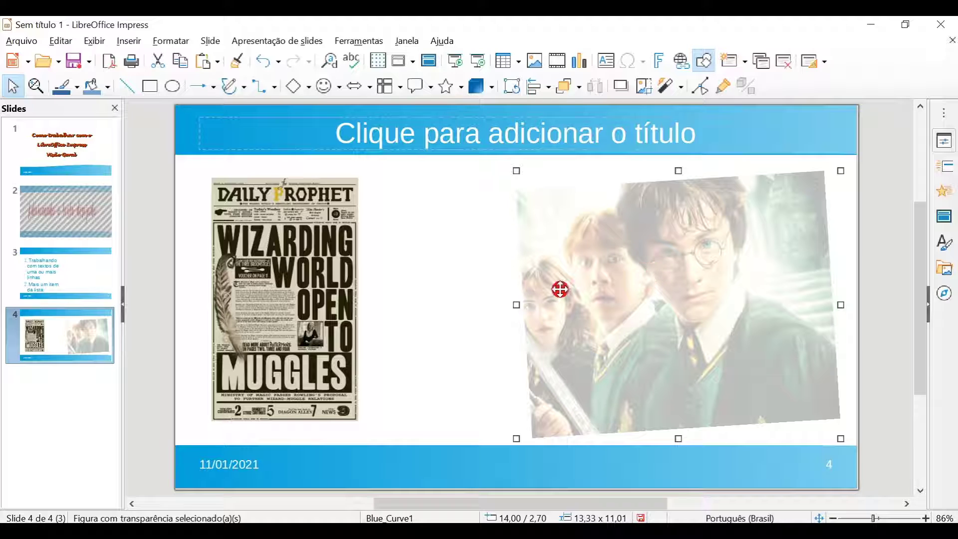
Give the tilted picture a border line in the "Dois traços ponto" style.
right_click(564, 242)
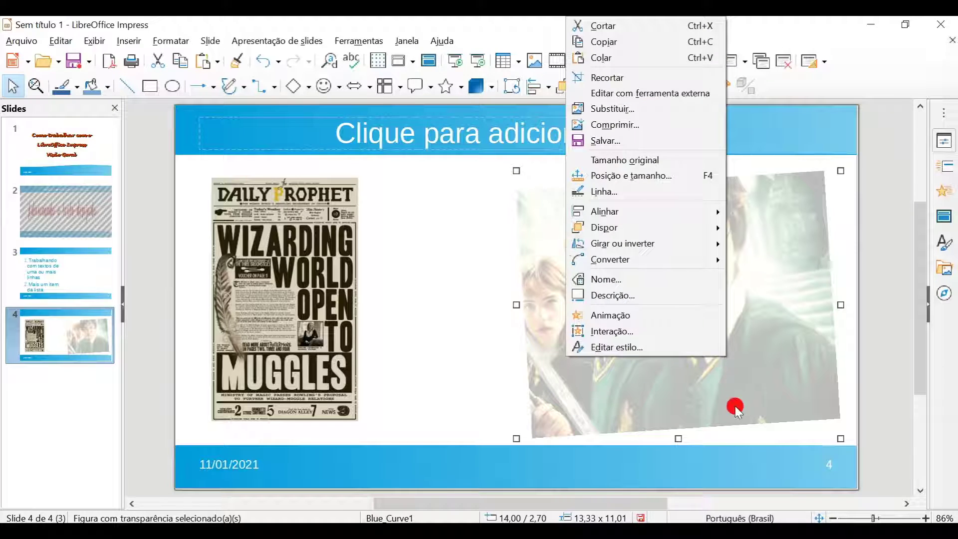
click(631, 193)
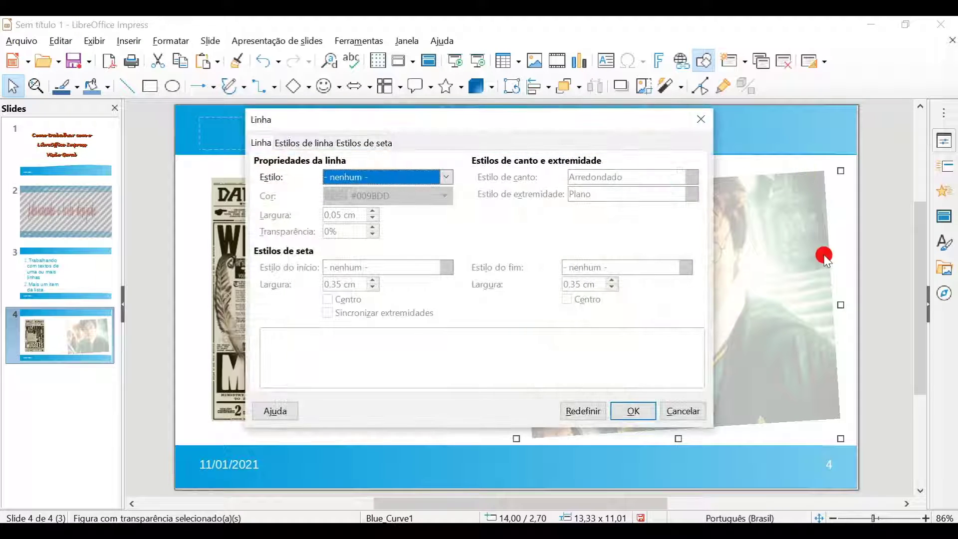
click(427, 176)
click(427, 303)
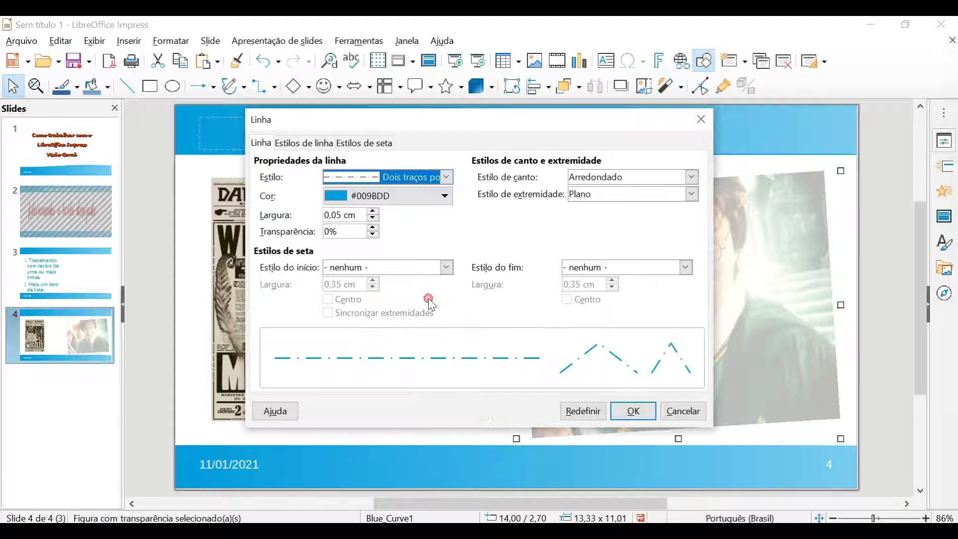
click(631, 411)
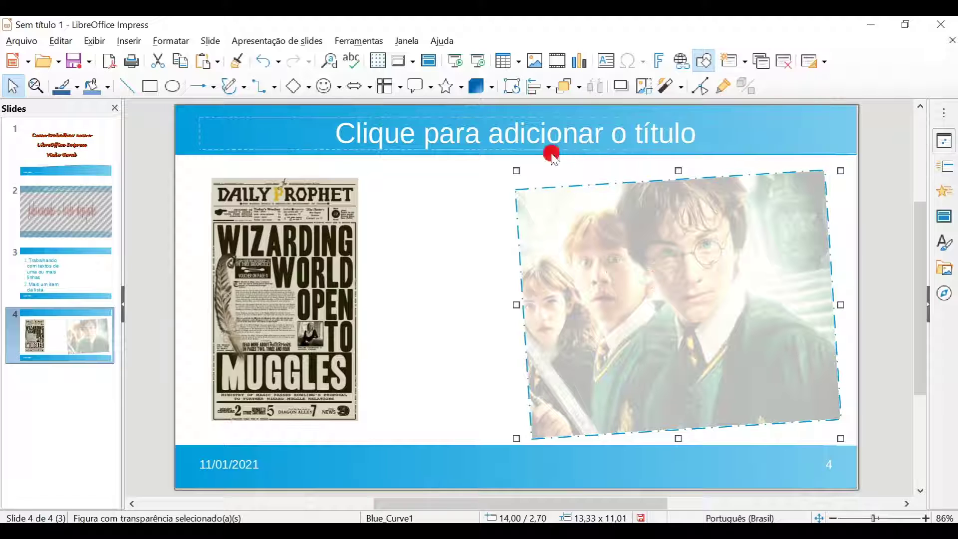
Change the tilted picture's border to a much wider "Contínuo" line with the "Chanfrado" corner style.
right_click(643, 257)
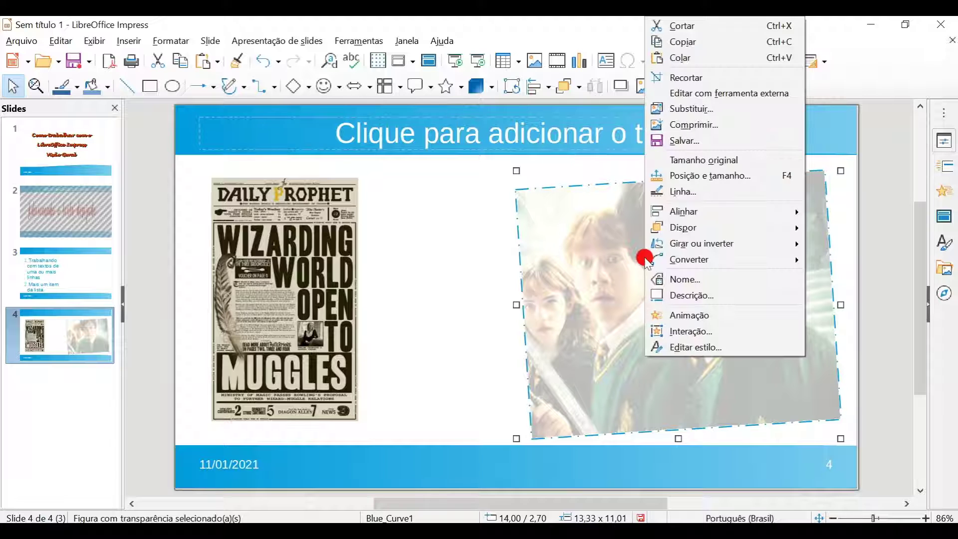
click(683, 191)
click(446, 178)
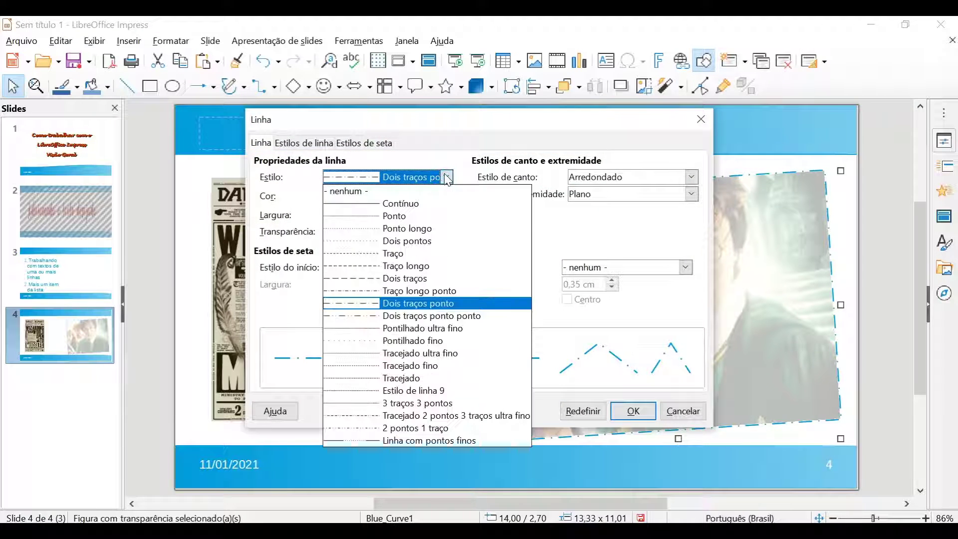
click(424, 190)
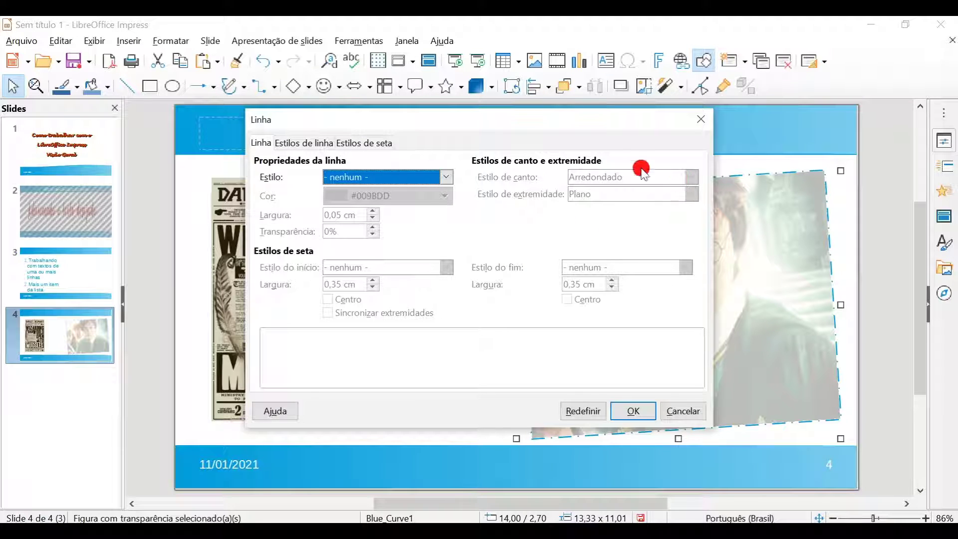
click(422, 179)
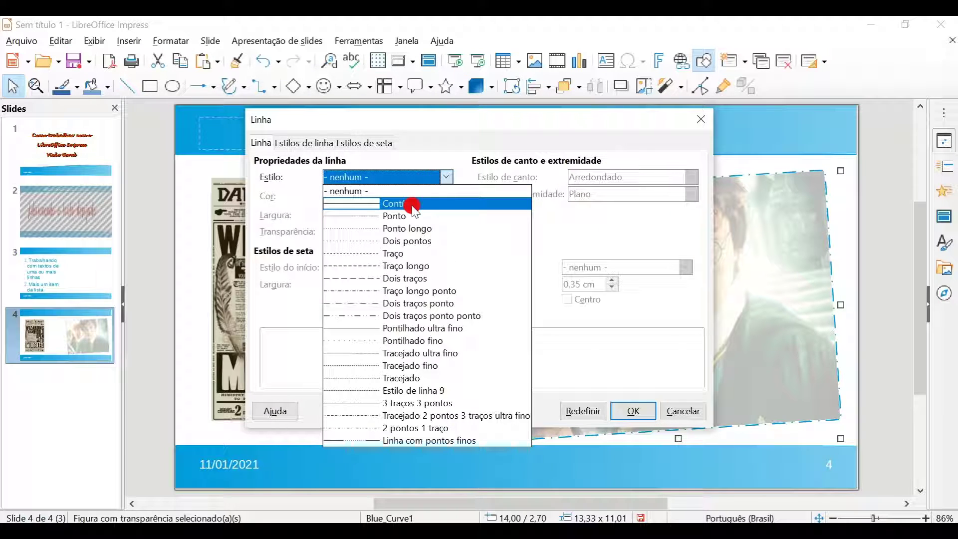
click(412, 205)
click(690, 177)
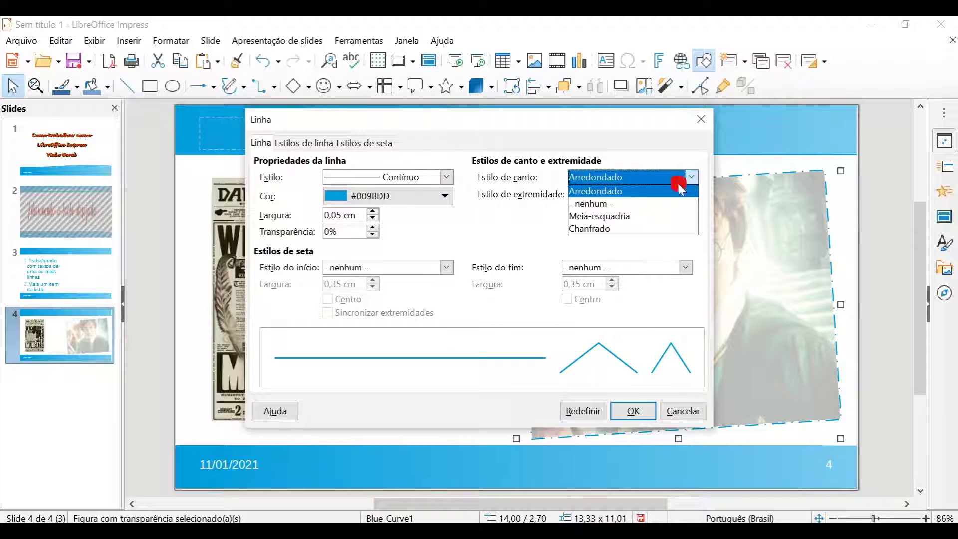
click(653, 228)
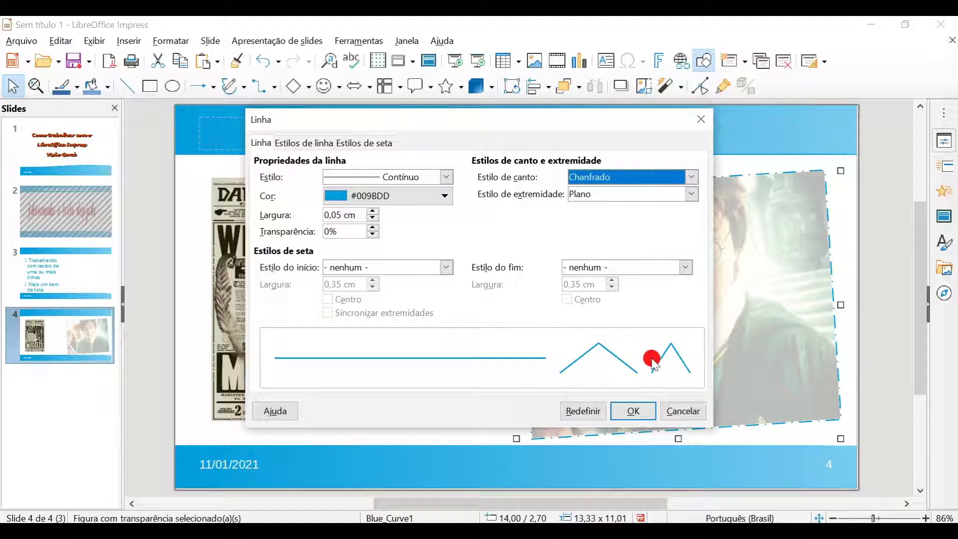
click(377, 215)
click(627, 418)
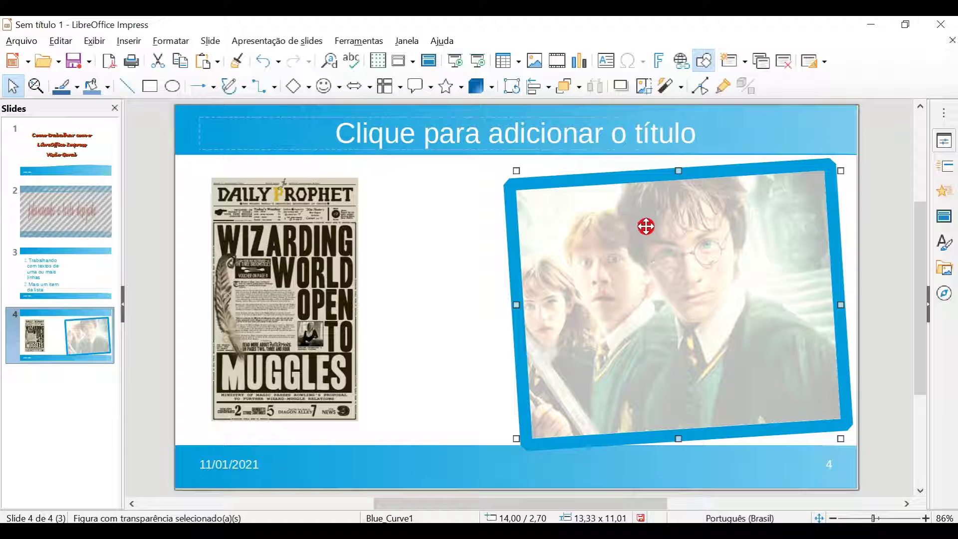
Align the framed picture to the horizontal centre of the slide.
right_click(626, 225)
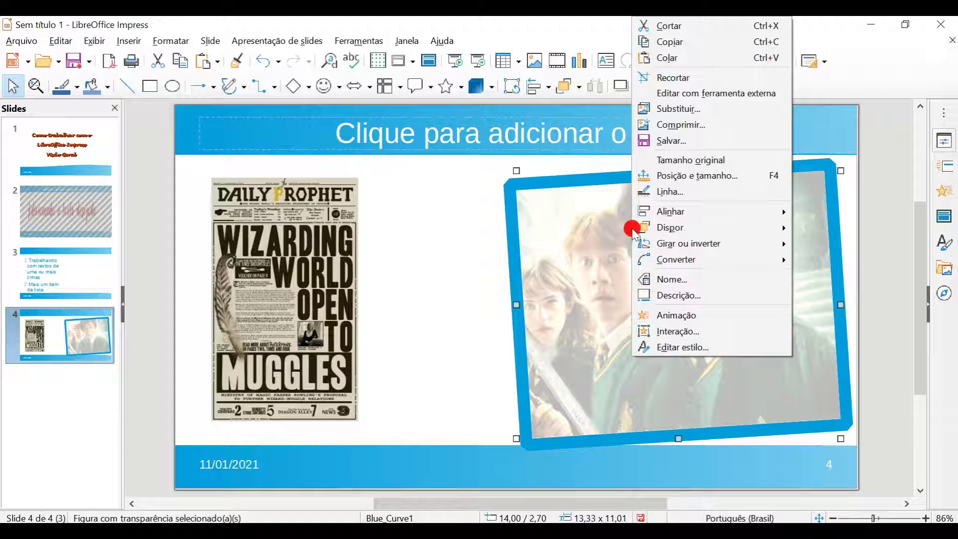
mouse_move(741, 213)
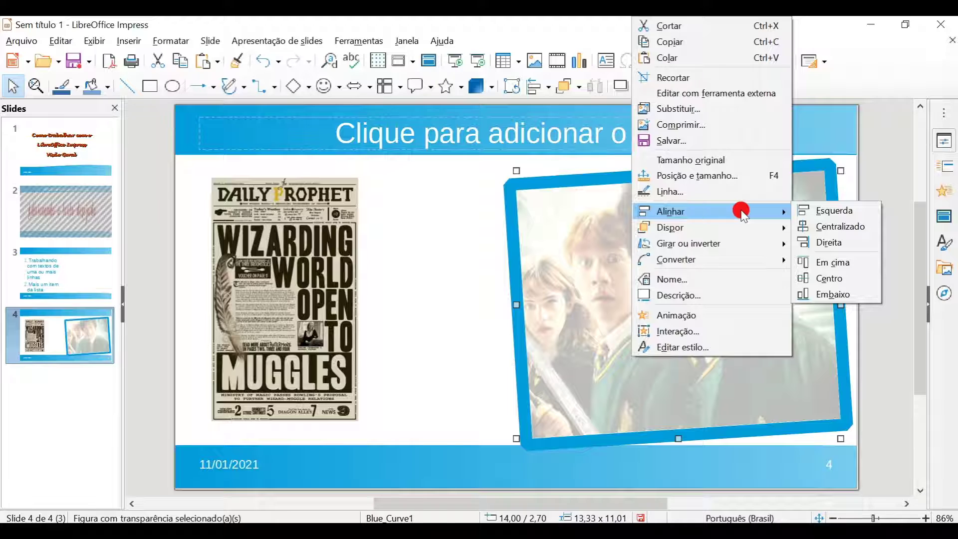
click(829, 228)
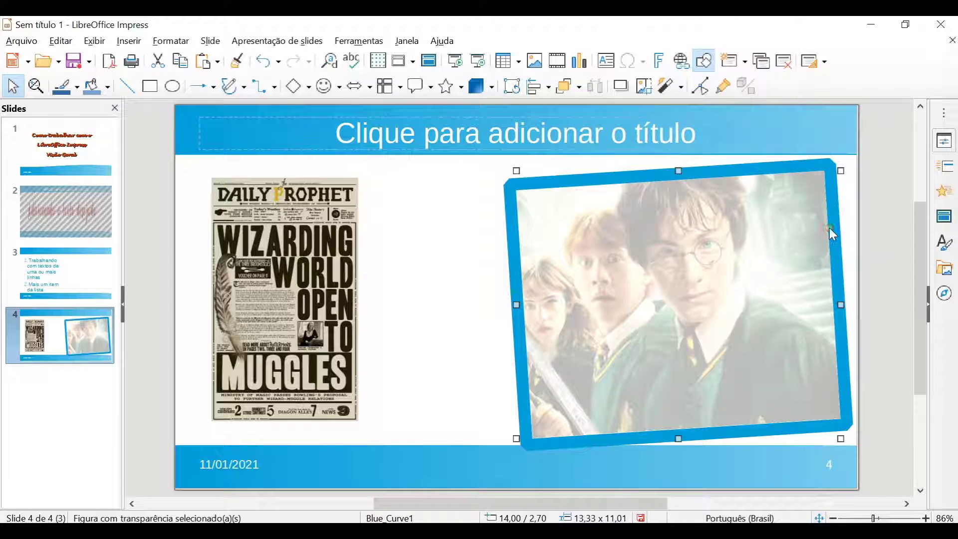
Align the framed picture to the right edge of the slide.
right_click(509, 278)
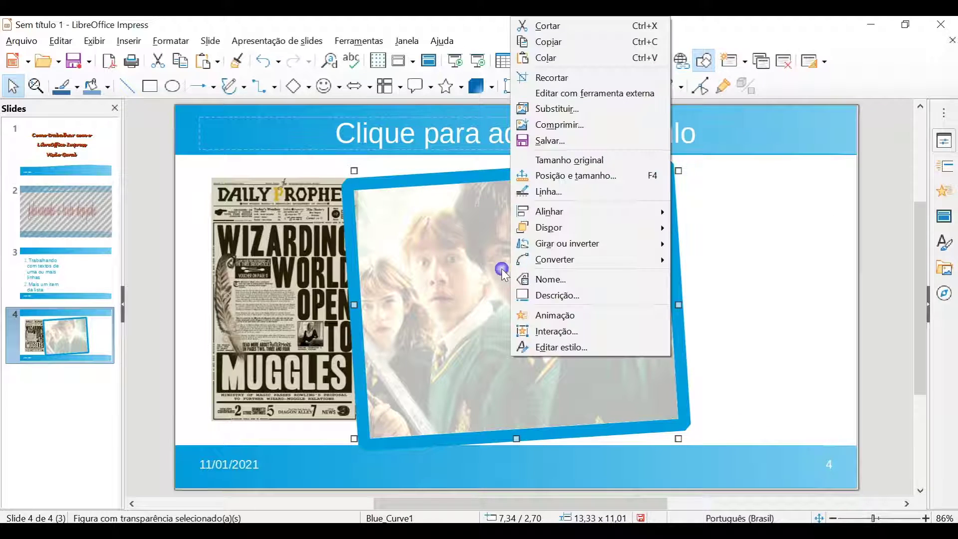
mouse_move(630, 214)
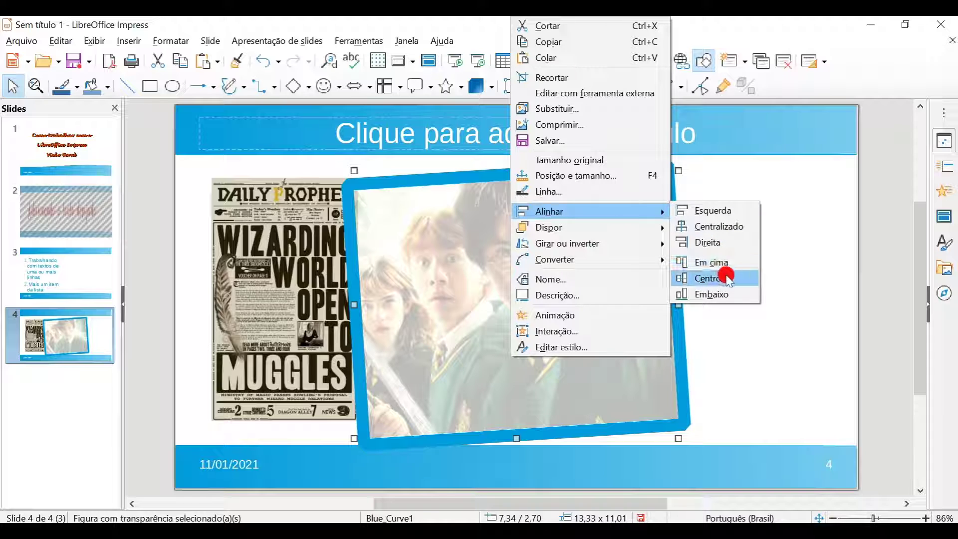
click(727, 242)
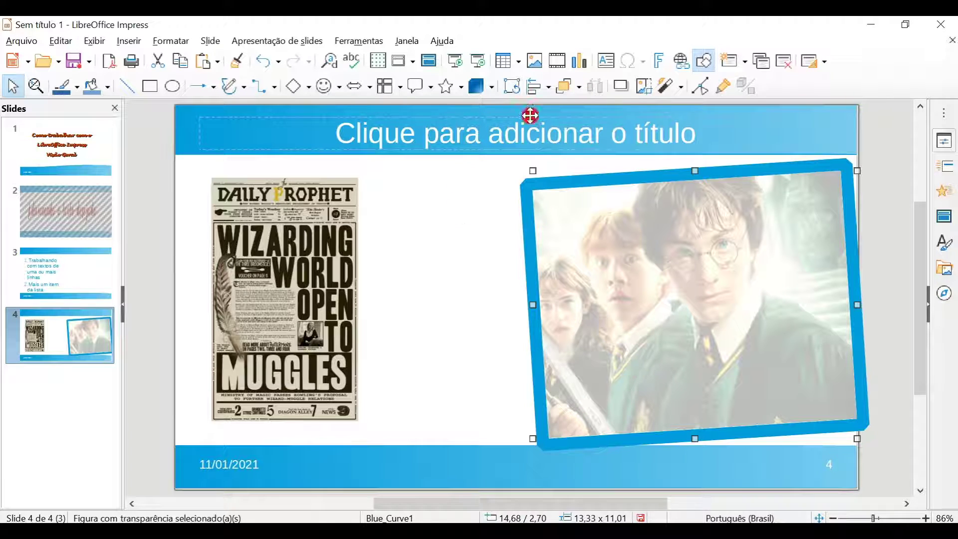
Check the framed picture's arrangement options and move the Daily Prophet poster partly behind it, to about 10.47 / 3.00 cm.
right_click(599, 283)
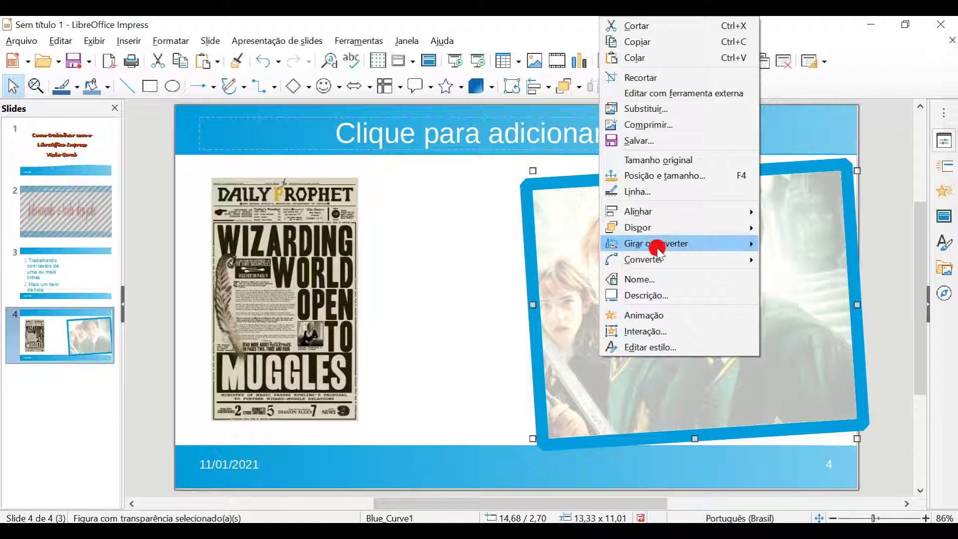
mouse_move(679, 228)
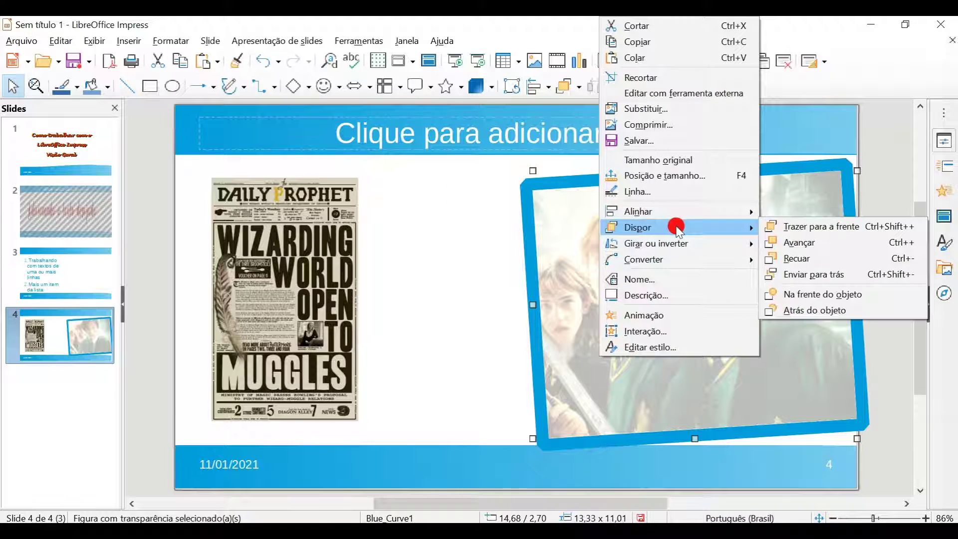
click(406, 269)
drag(345, 264, 554, 262)
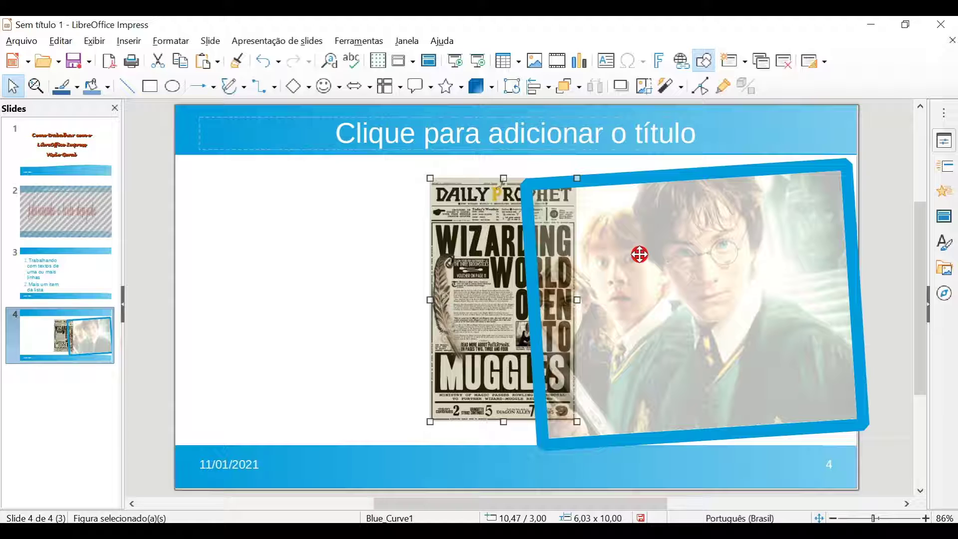
Set the framed picture's transparency to 0% in its properties and deselect it.
click(636, 272)
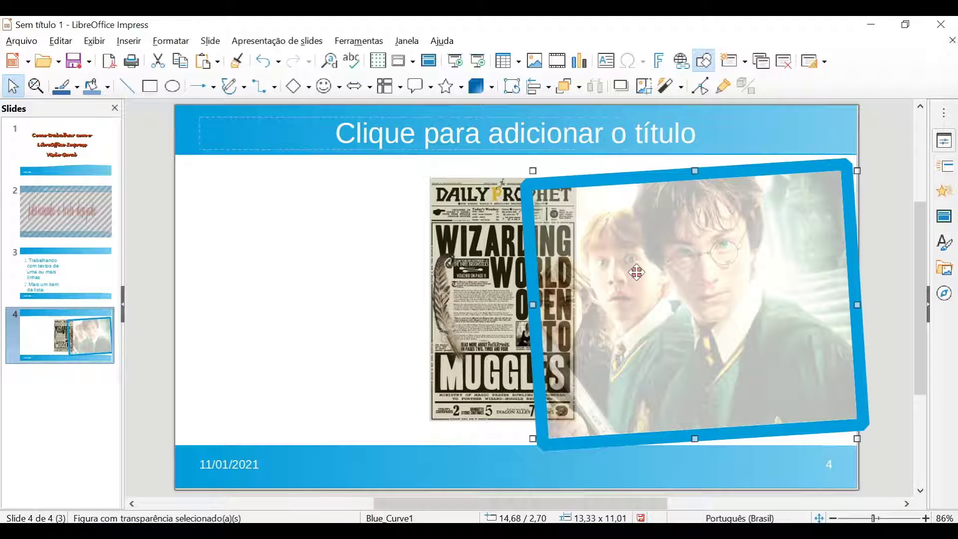
right_click(629, 264)
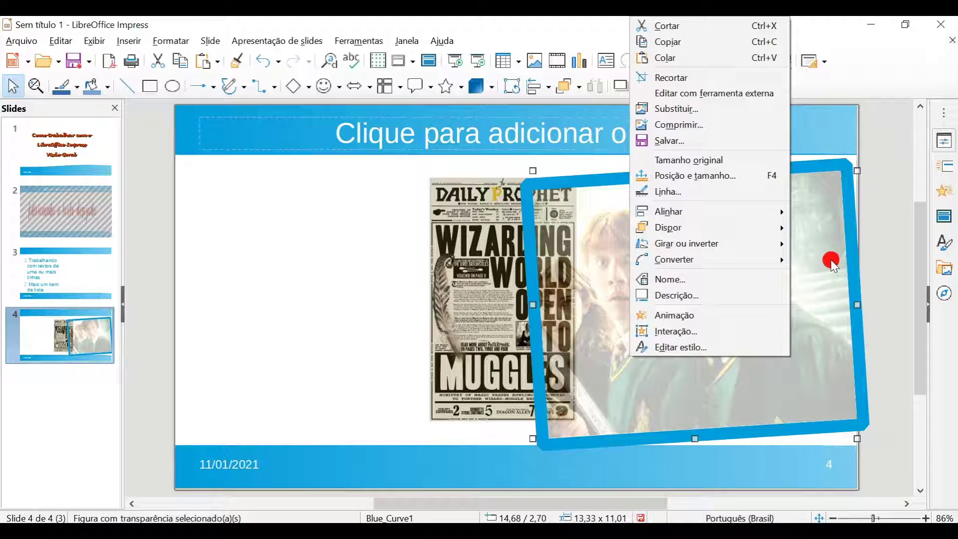
click(943, 117)
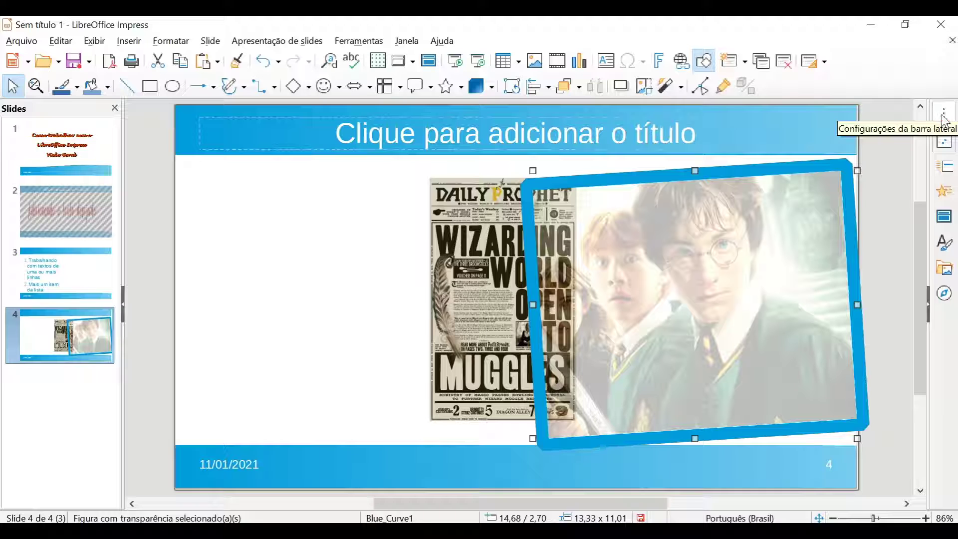
click(943, 117)
click(943, 140)
click(946, 146)
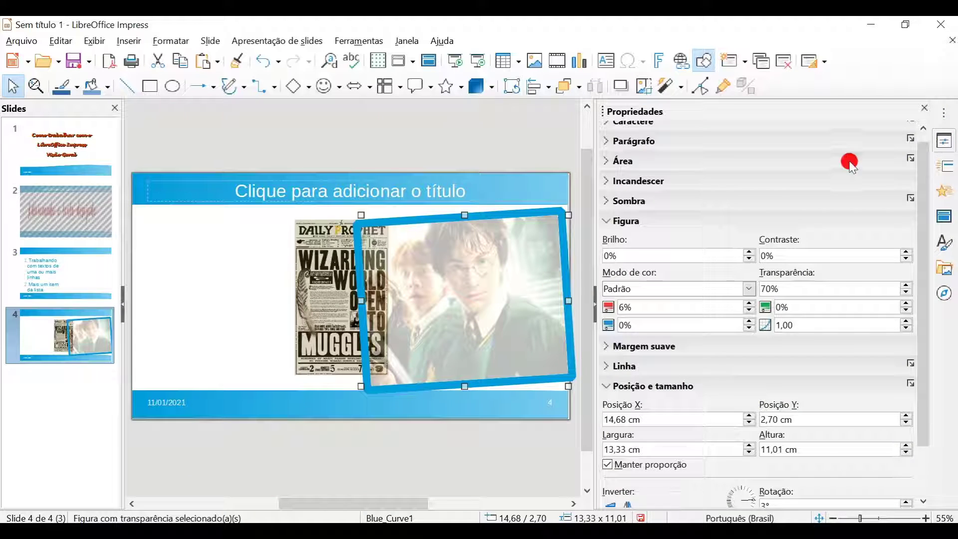
triple_click(866, 289)
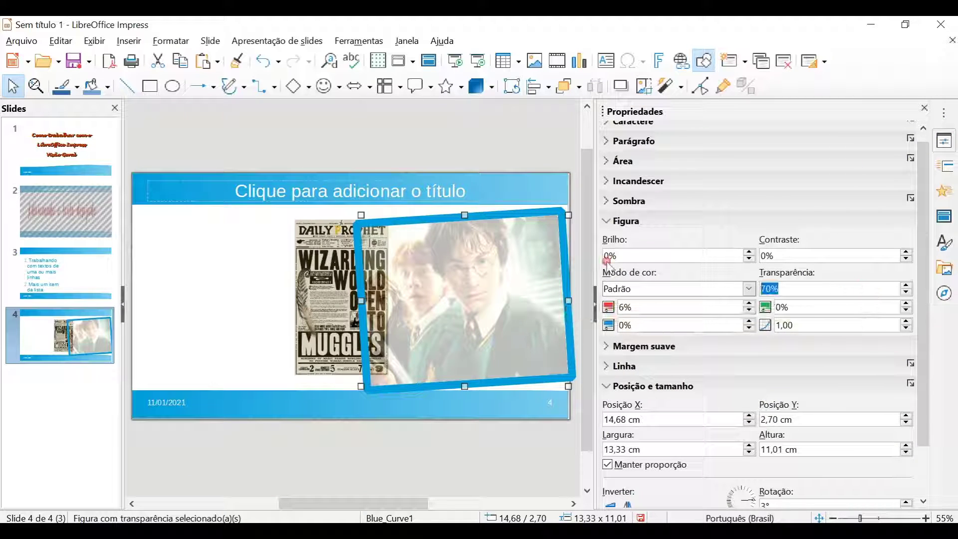
click(617, 262)
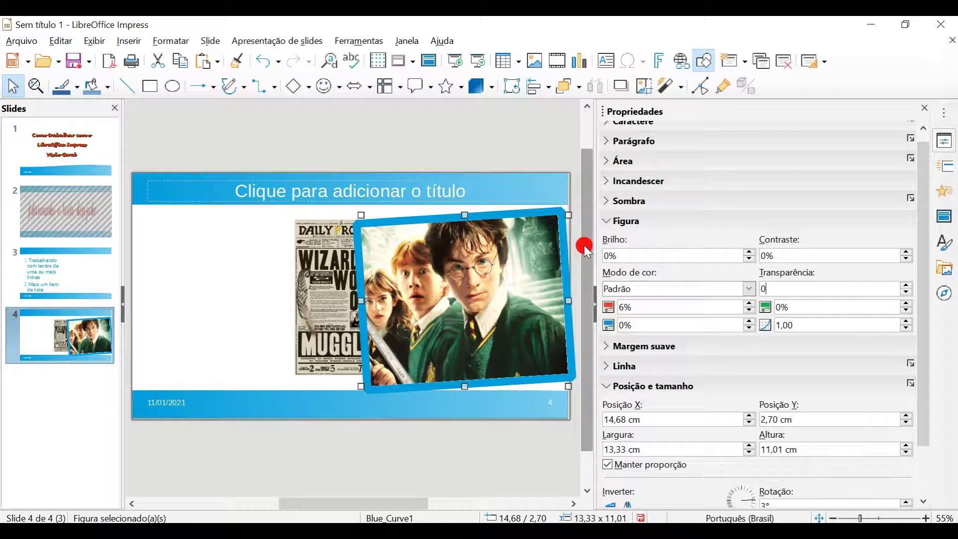
click(533, 154)
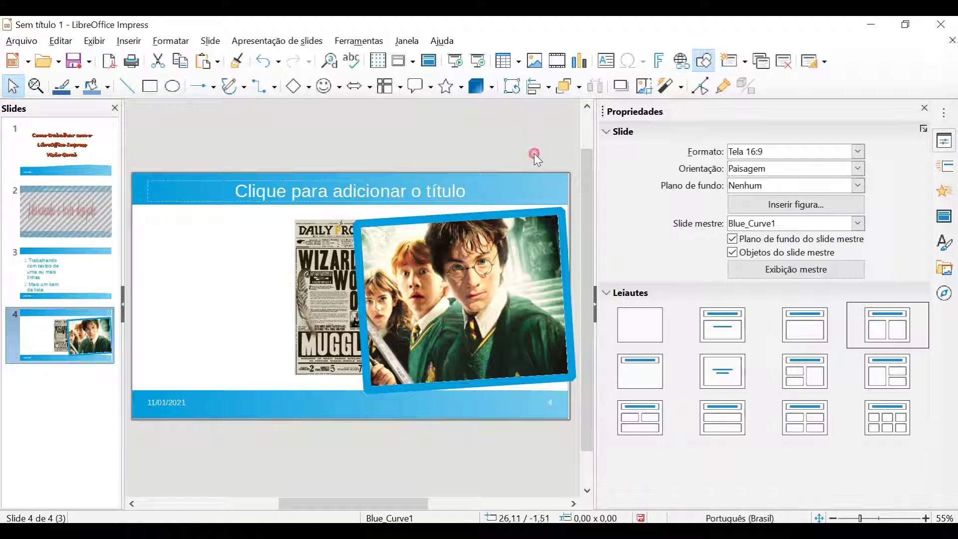
Close the slide properties and send the framed picture back one level relative to the Daily Prophet poster.
click(924, 108)
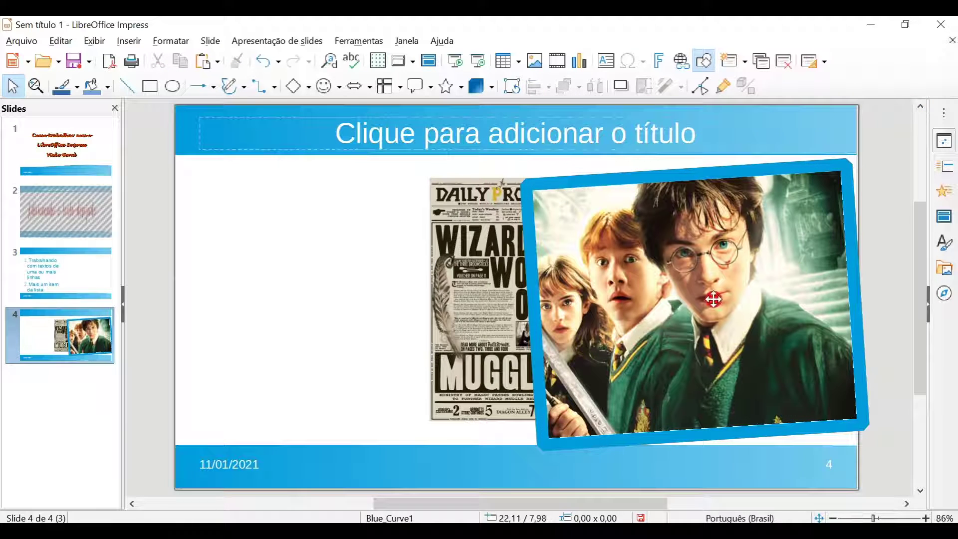
click(454, 232)
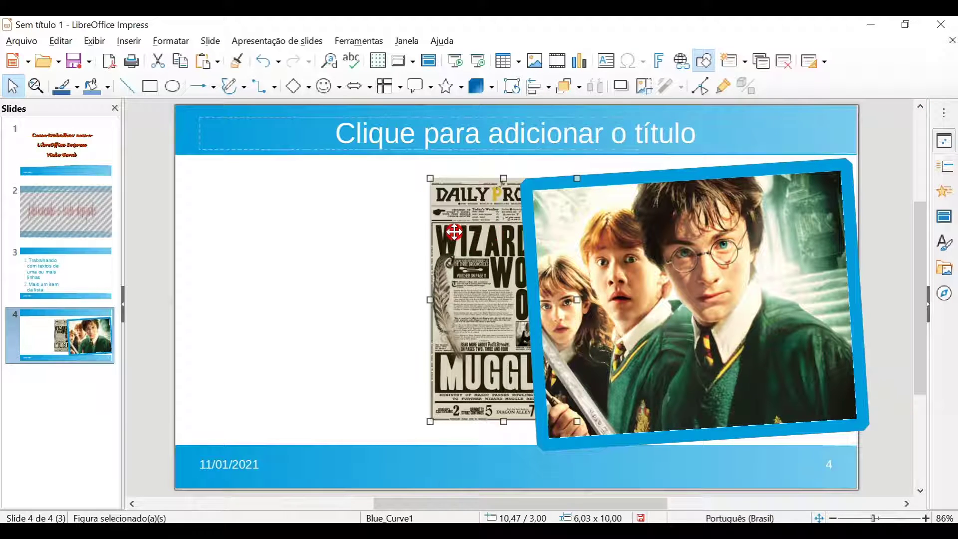
click(656, 245)
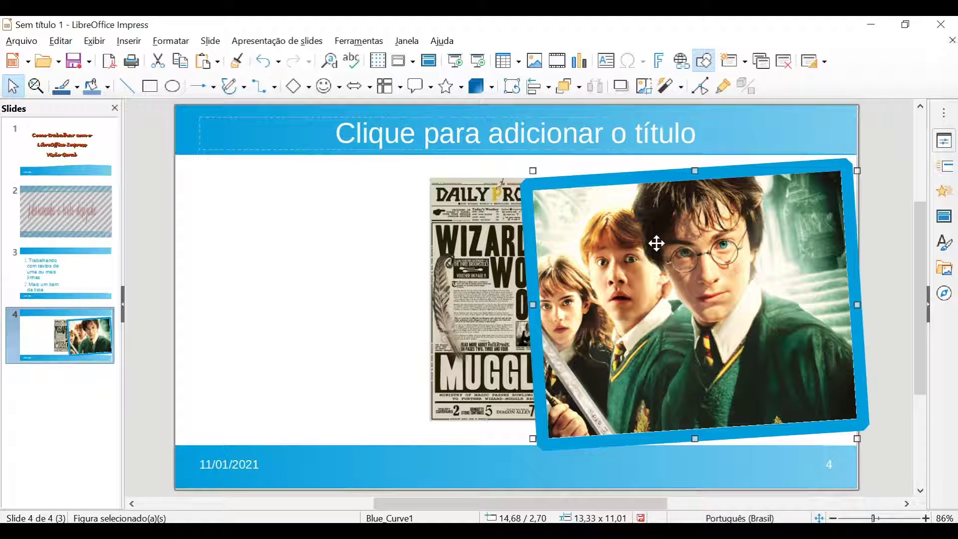
right_click(656, 243)
mouse_move(709, 229)
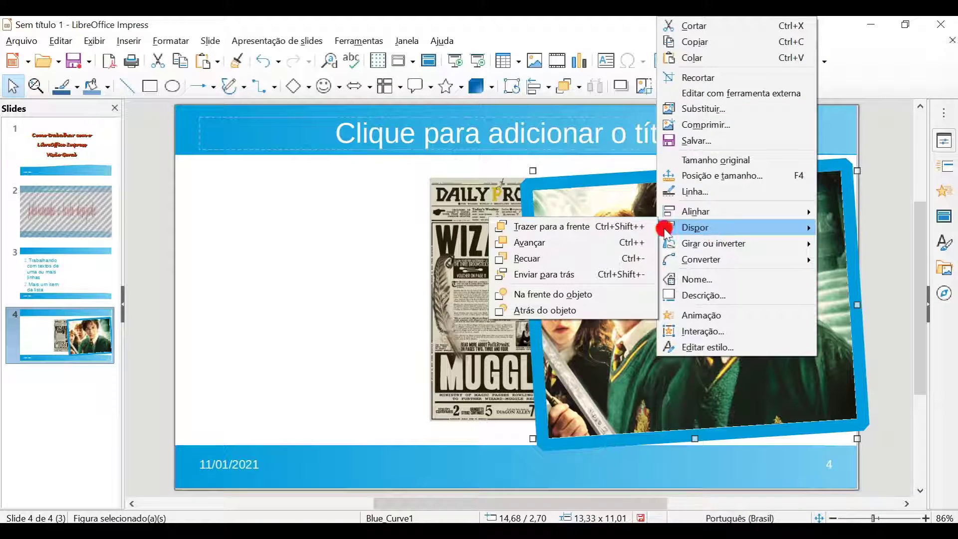
click(601, 259)
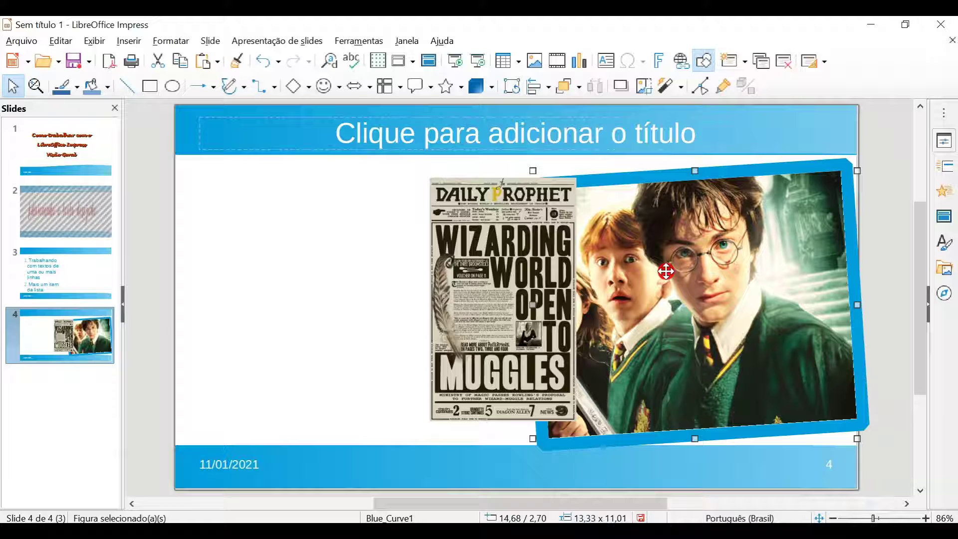
Send the framed picture all the way to the back of the slide's stacking order.
right_click(642, 268)
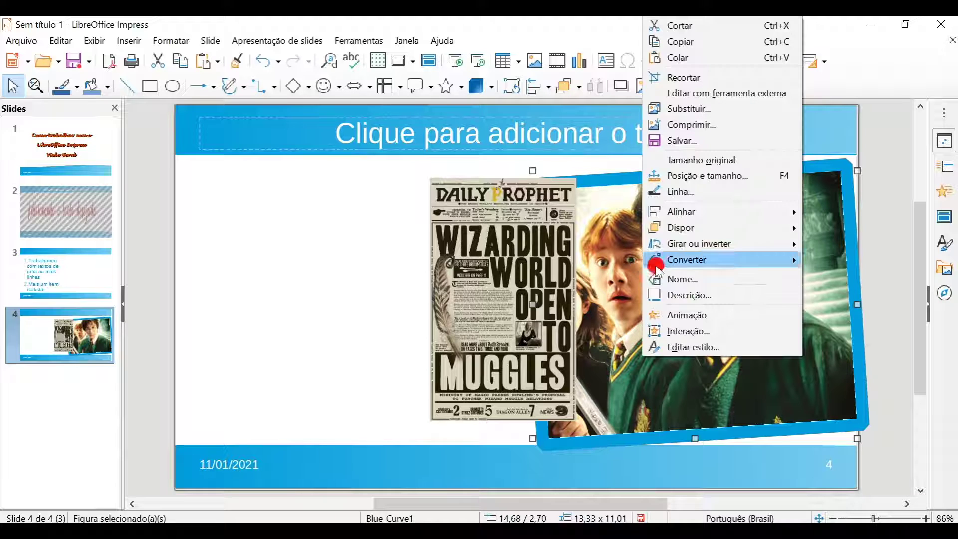
mouse_move(742, 225)
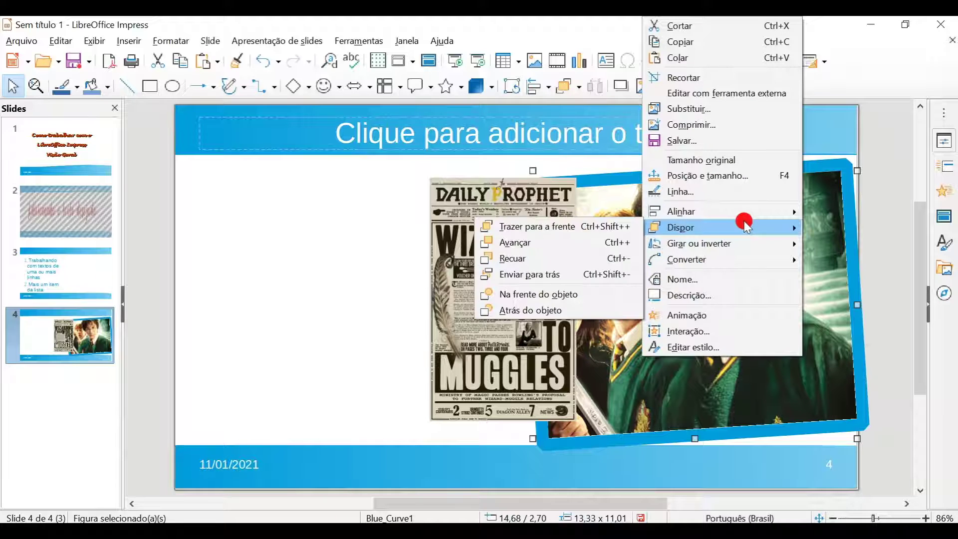
click(552, 274)
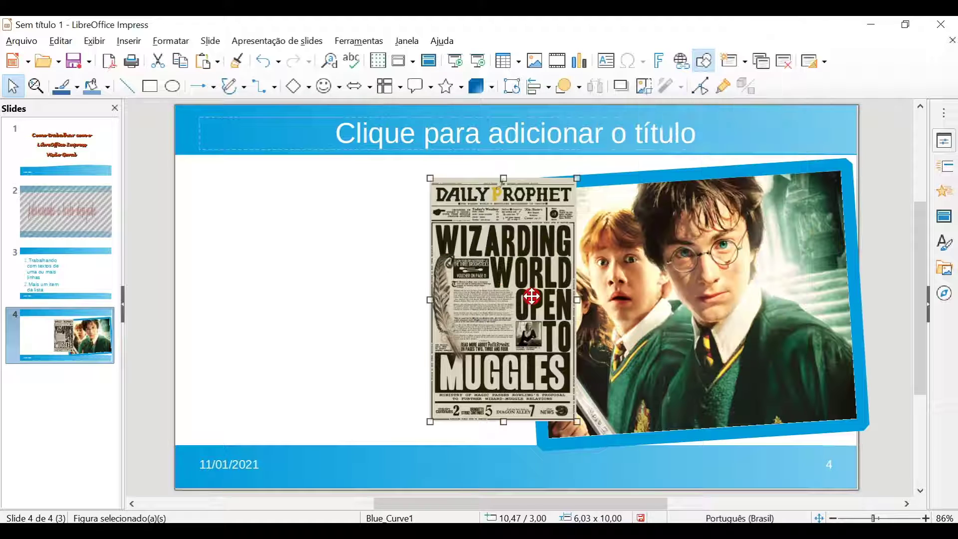
Send the Daily Prophet poster back one level and bring it forward one level again.
click(580, 87)
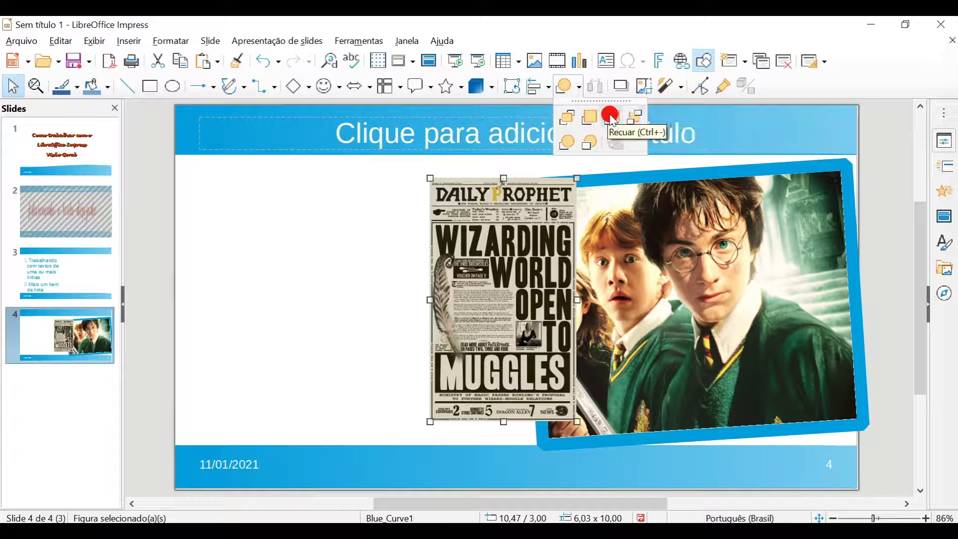
click(609, 117)
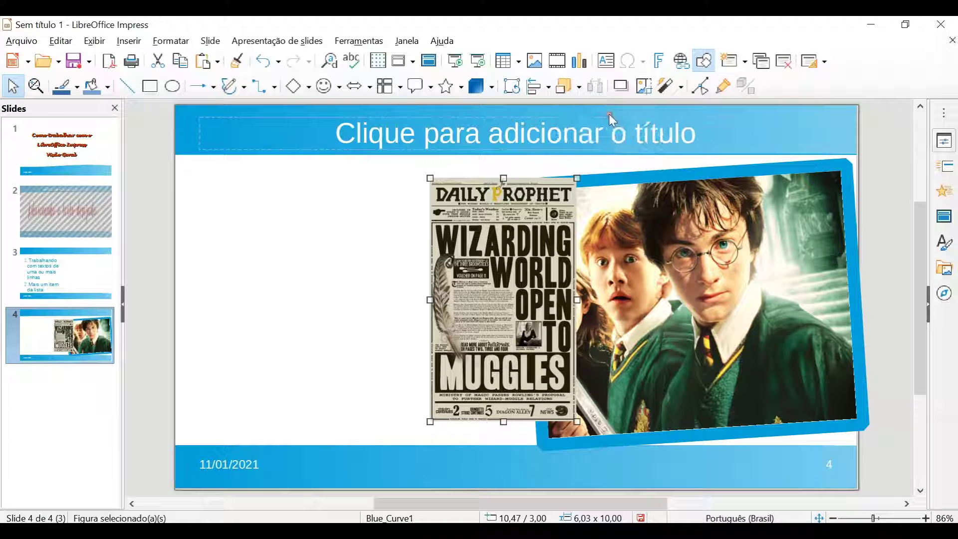
click(579, 86)
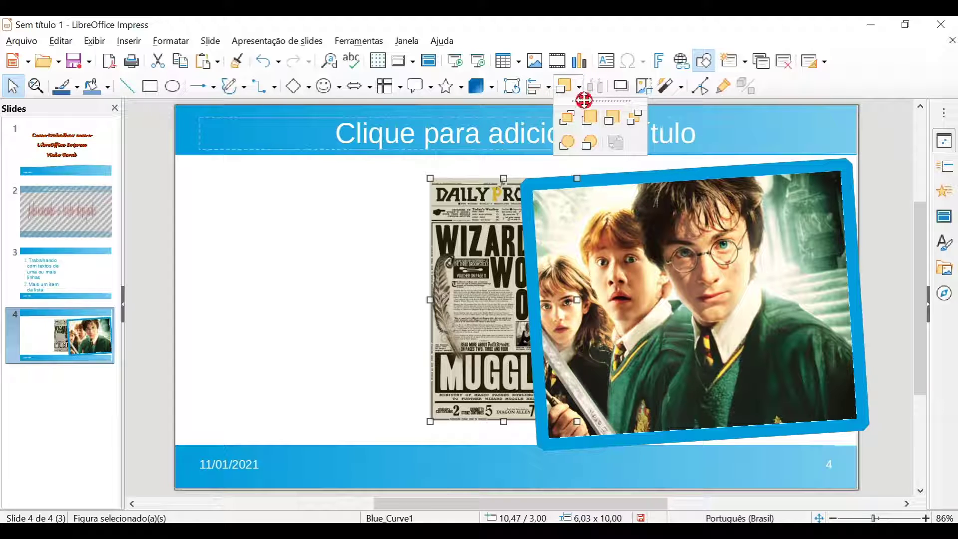
click(587, 115)
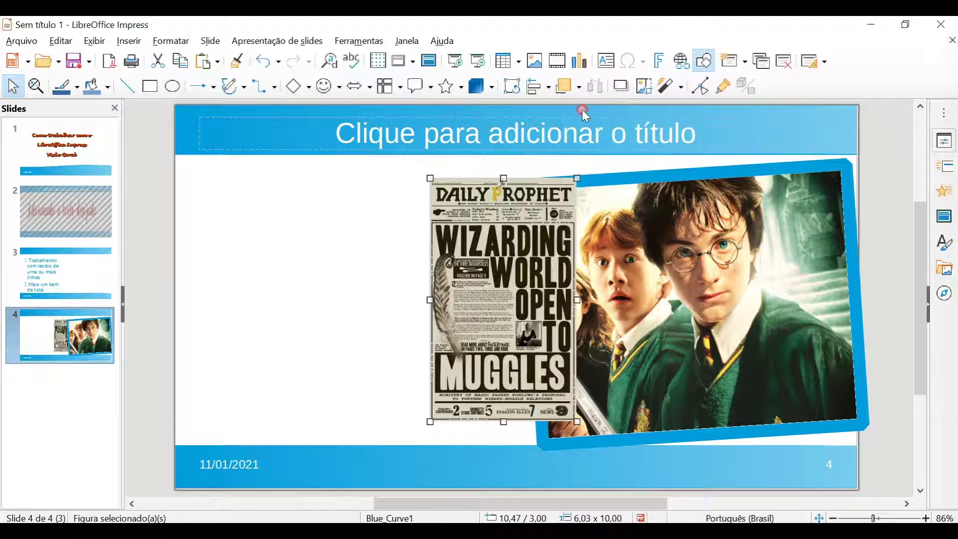
Move the Daily Prophet poster to about 1.00 / 3.50 cm and the framed picture to about 11.00 / 2.49 cm.
drag(526, 220, 296, 232)
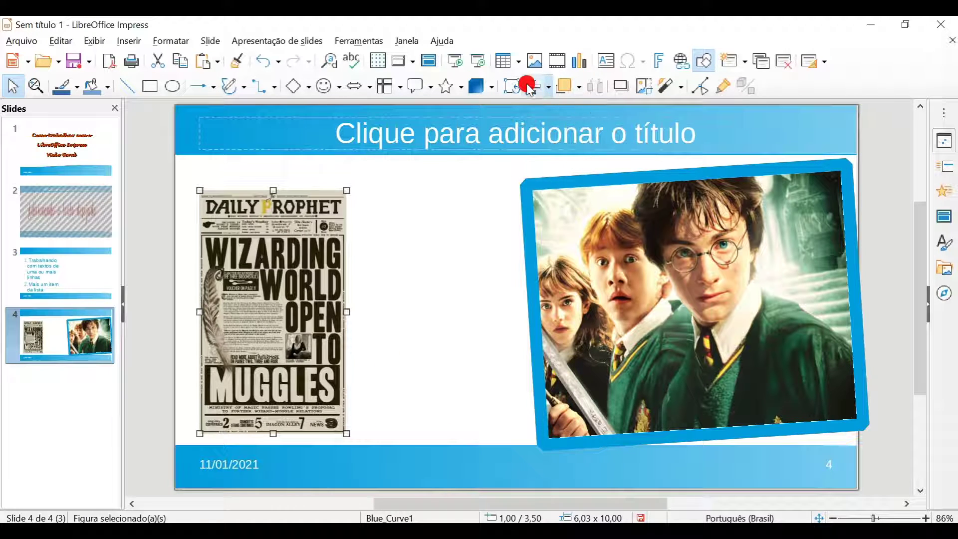
click(548, 86)
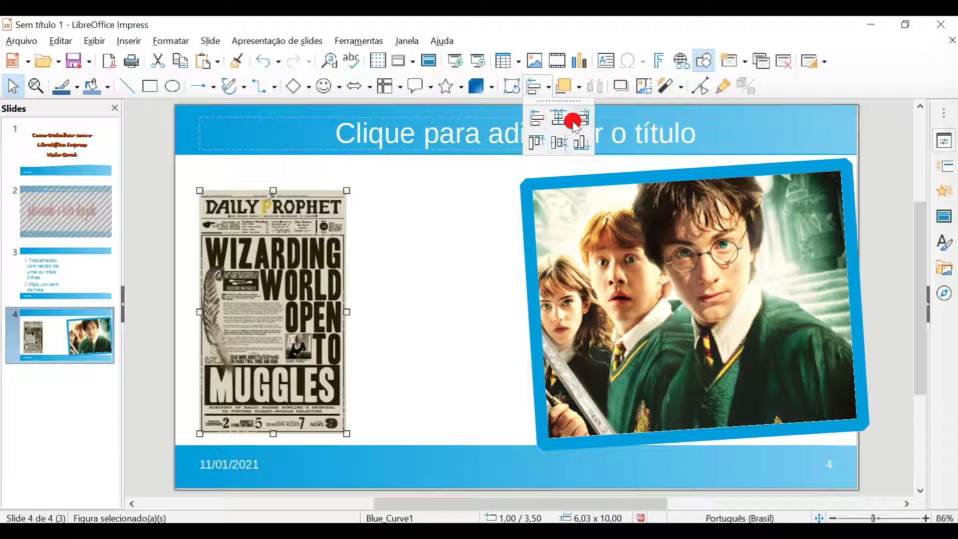
click(547, 87)
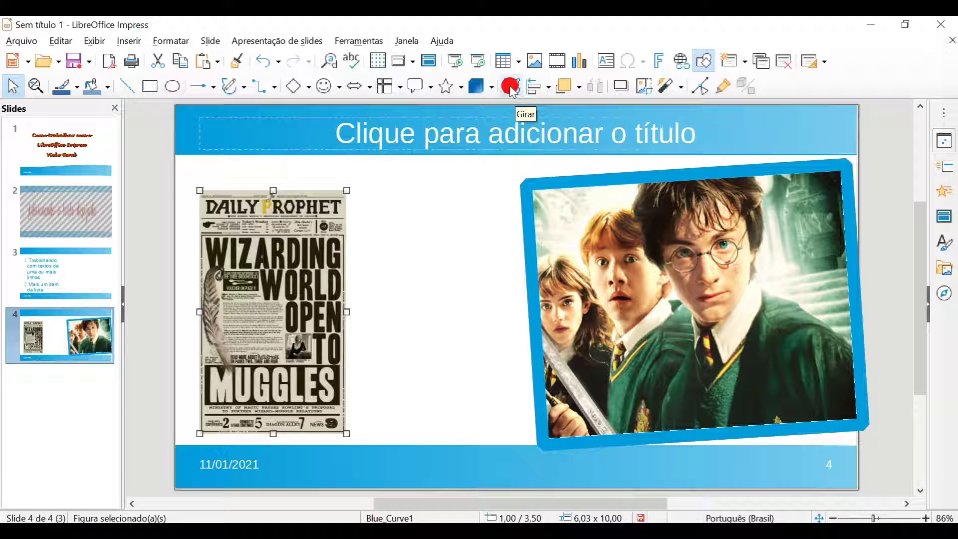
click(623, 255)
drag(624, 255, 533, 249)
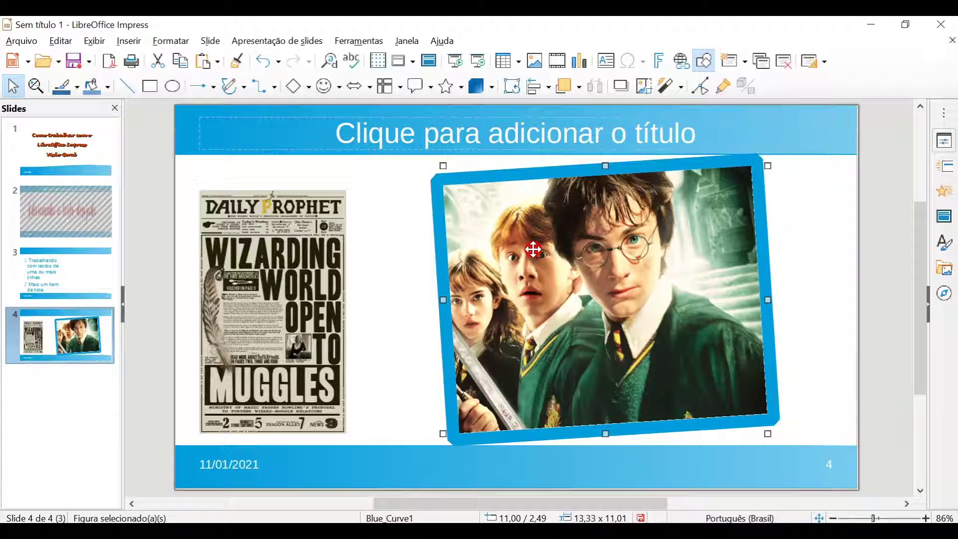
Try to rotate the framed picture freehand, shift it to about 11.18 / 2.49 cm and reselect it.
click(511, 86)
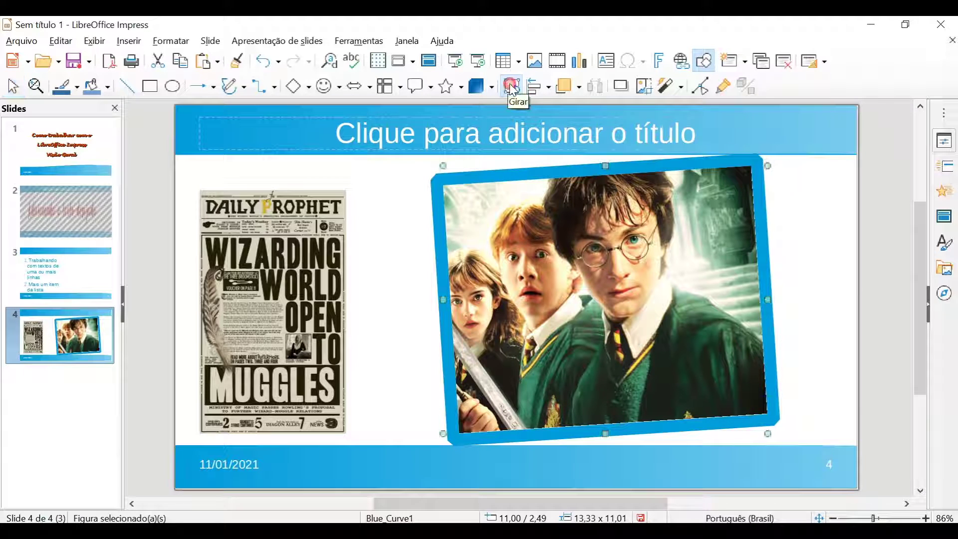
click(832, 280)
click(587, 253)
double_click(587, 254)
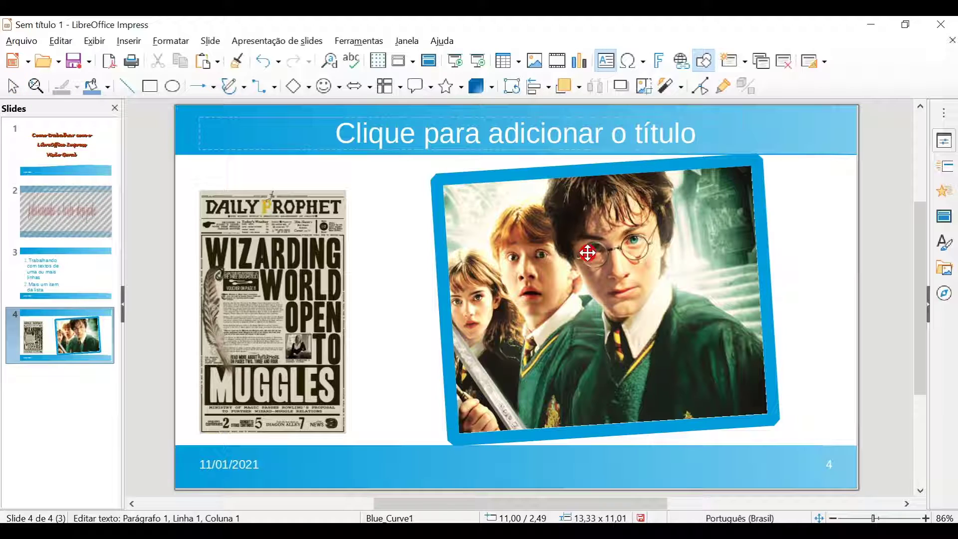
drag(549, 260, 552, 260)
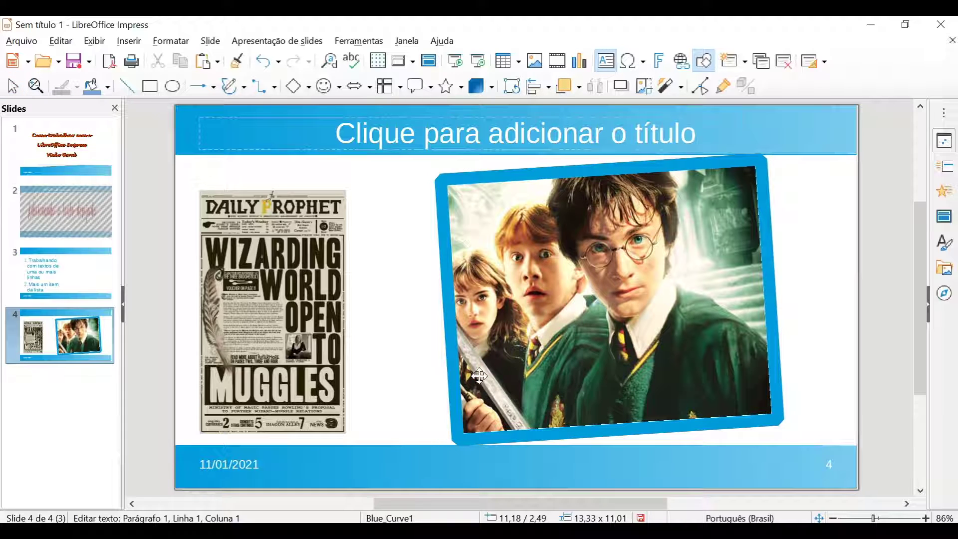
double_click(447, 165)
click(448, 167)
click(447, 166)
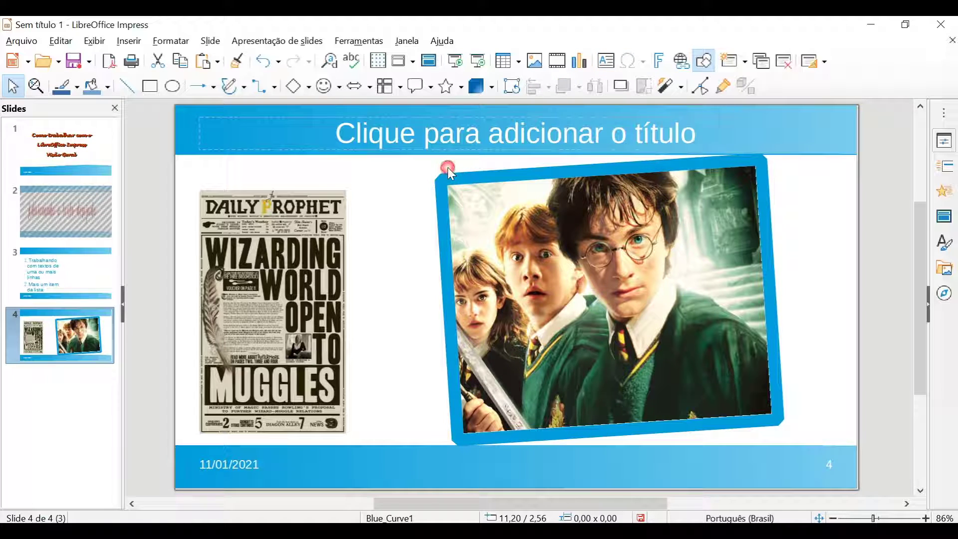
click(471, 198)
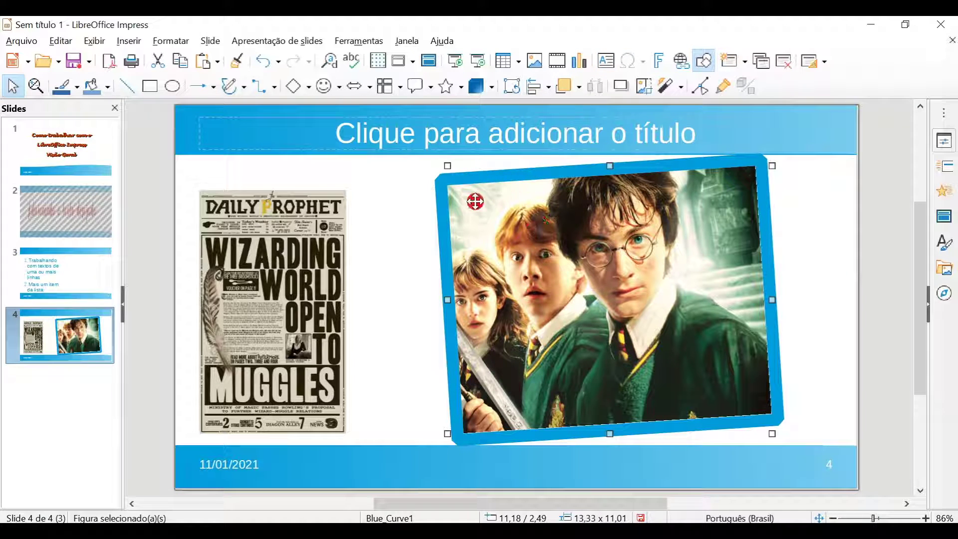